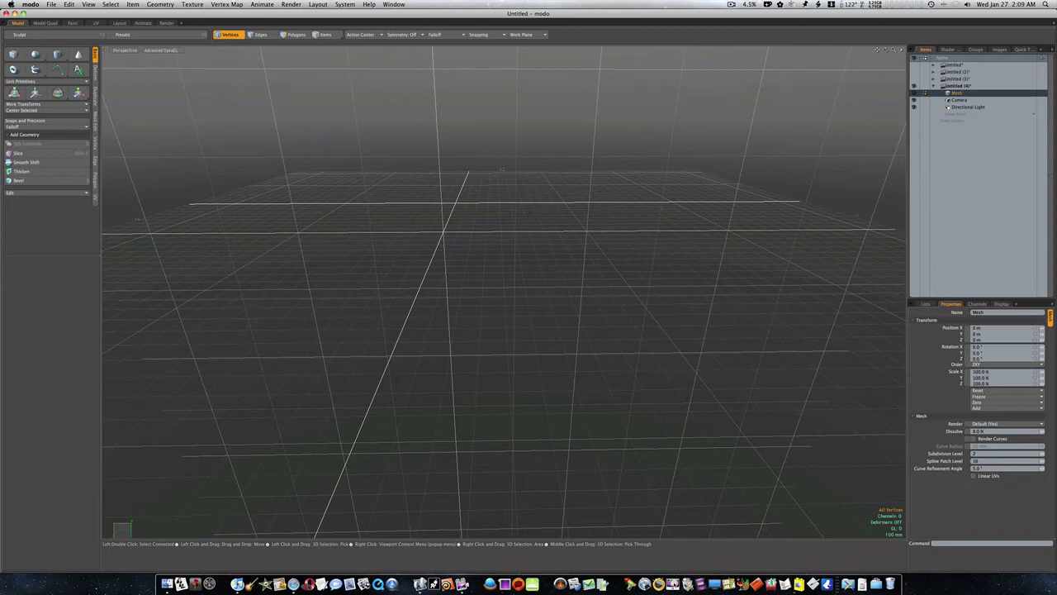
# - Draw an arched five-point curve with the Curve tool in the Right view, ending at about Y -1.005 m, Z -2.73 m
pyautogui.keyDown('alt'); pyautogui.moveTo(487, 302); pyautogui.dragTo(484, 238); pyautogui.keyUp('alt')
pyautogui.hotkey('ctrl', 'space')
pyautogui.click(509, 227)
pyautogui.hotkey('ctrl', 'space')
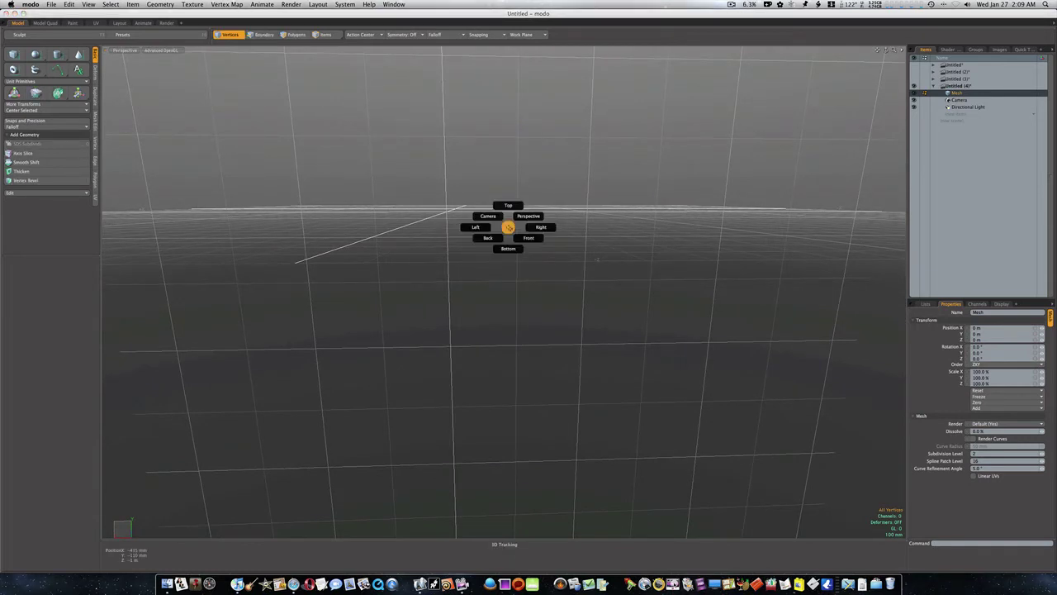
pyautogui.hotkey('ctrl', 'space')
pyautogui.click(536, 235)
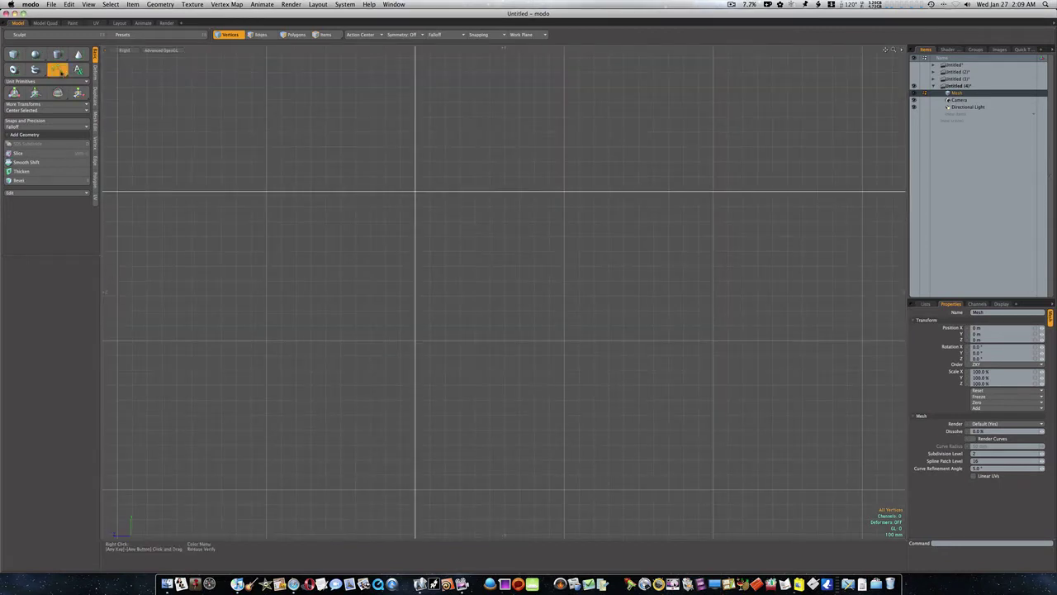
pyautogui.click(59, 71)
pyautogui.click(60, 72)
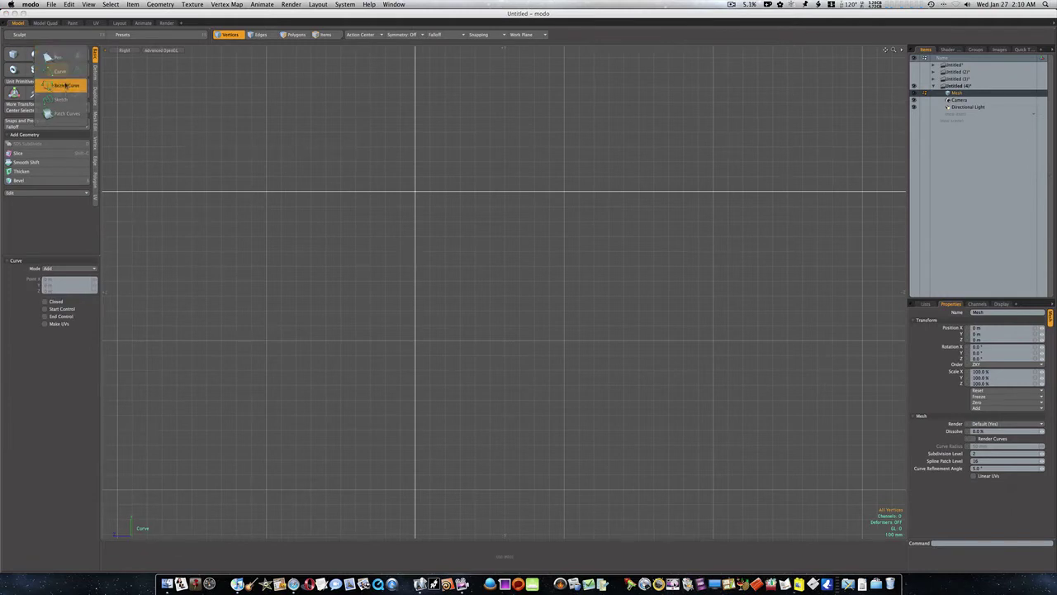
pyautogui.click(62, 73)
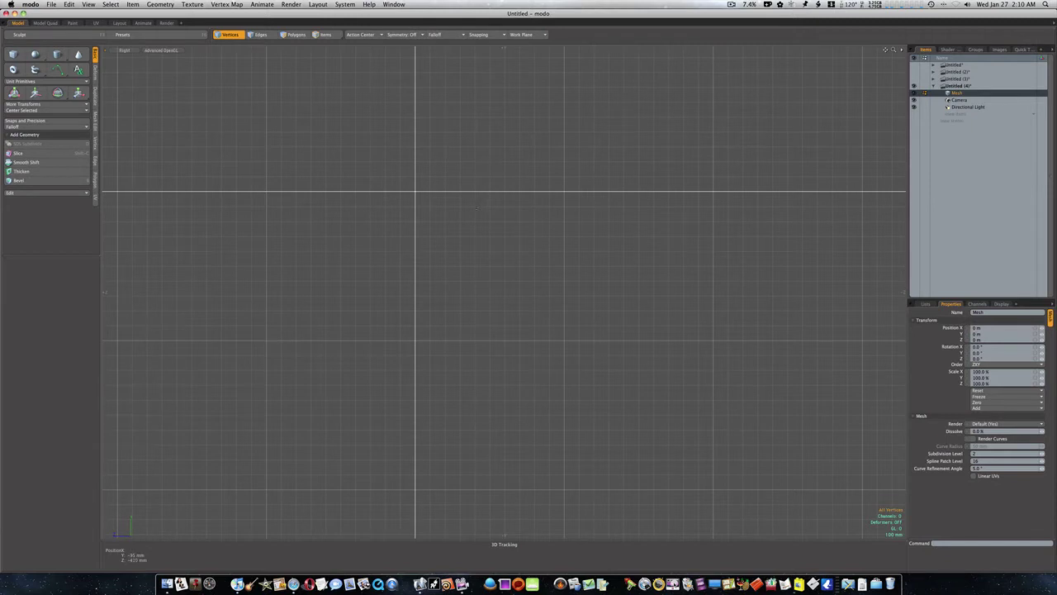
pyautogui.click(57, 71)
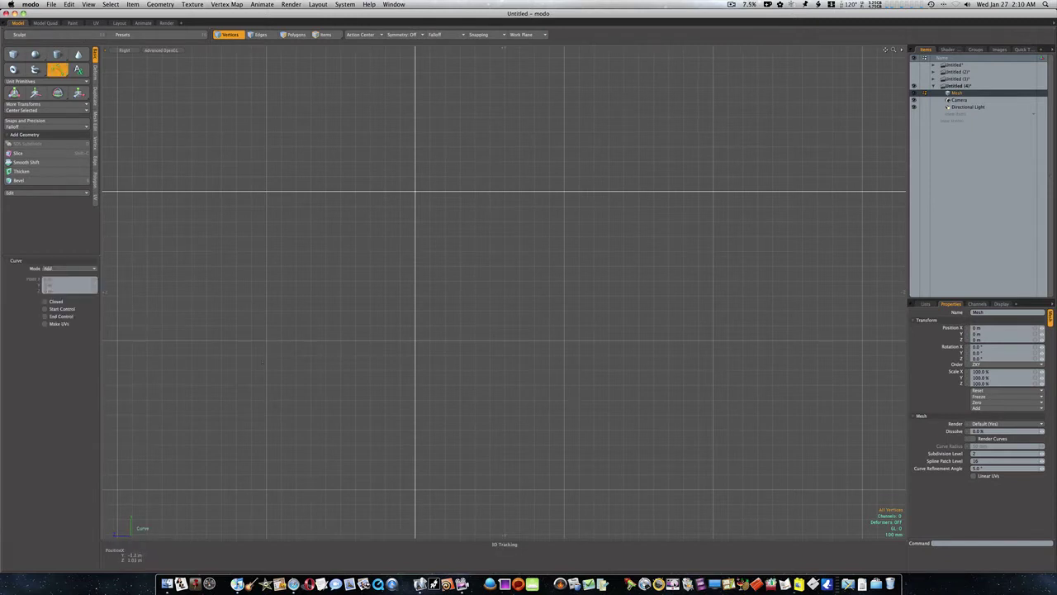
pyautogui.click(266, 341)
pyautogui.click(357, 255)
pyautogui.click(527, 192)
pyautogui.click(714, 248)
pyautogui.click(821, 339)
# - Return to the perspective view and hide the grid and work plane
pyautogui.hotkey('ctrl', 'space')
pyautogui.click(718, 340)
pyautogui.keyDown('alt'); pyautogui.moveTo(684, 328); pyautogui.dragTo(625, 355); pyautogui.keyUp('alt')
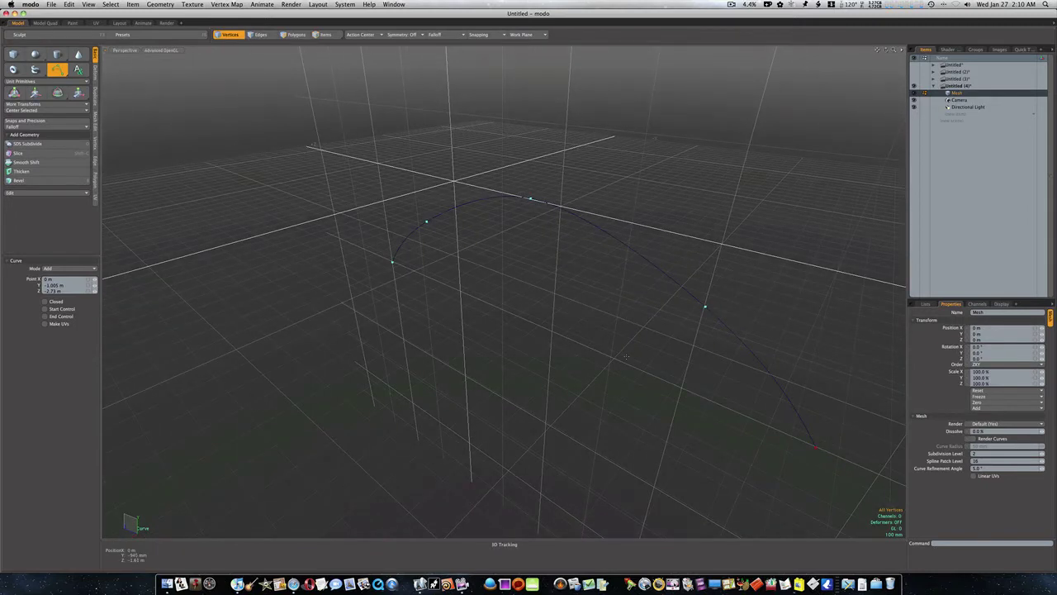
pyautogui.hotkey('ctrl', '3')
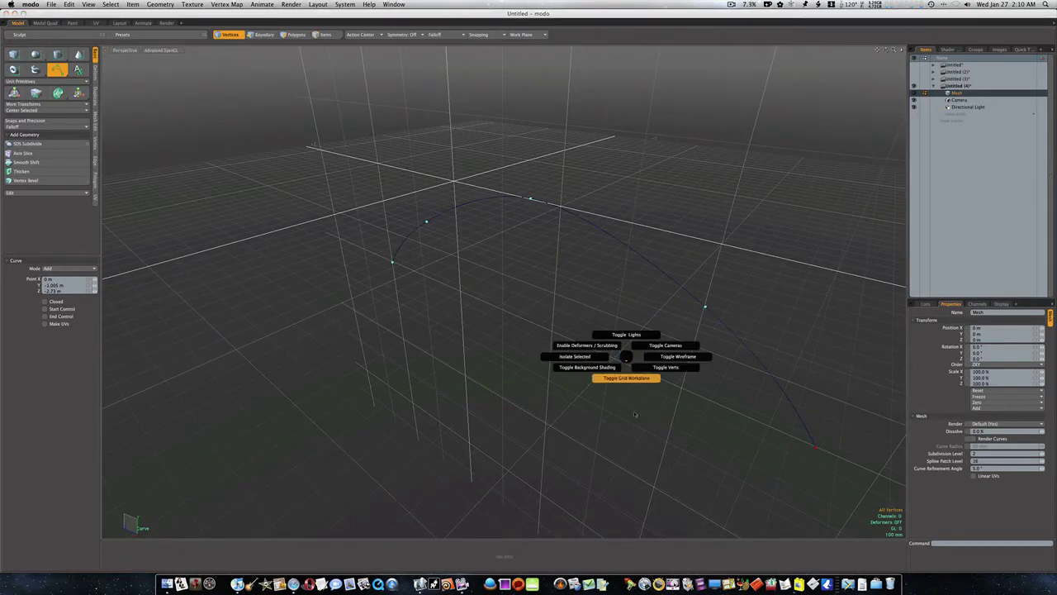
pyautogui.click(635, 414)
pyautogui.keyDown('alt'); pyautogui.moveTo(617, 356); pyautogui.dragTo(588, 343); pyautogui.keyUp('alt')
pyautogui.keyDown('ctrl'); pyautogui.keyDown('alt'); pyautogui.moveTo(684, 325); pyautogui.dragTo(639, 324); pyautogui.keyUp('alt'); pyautogui.keyUp('ctrl')
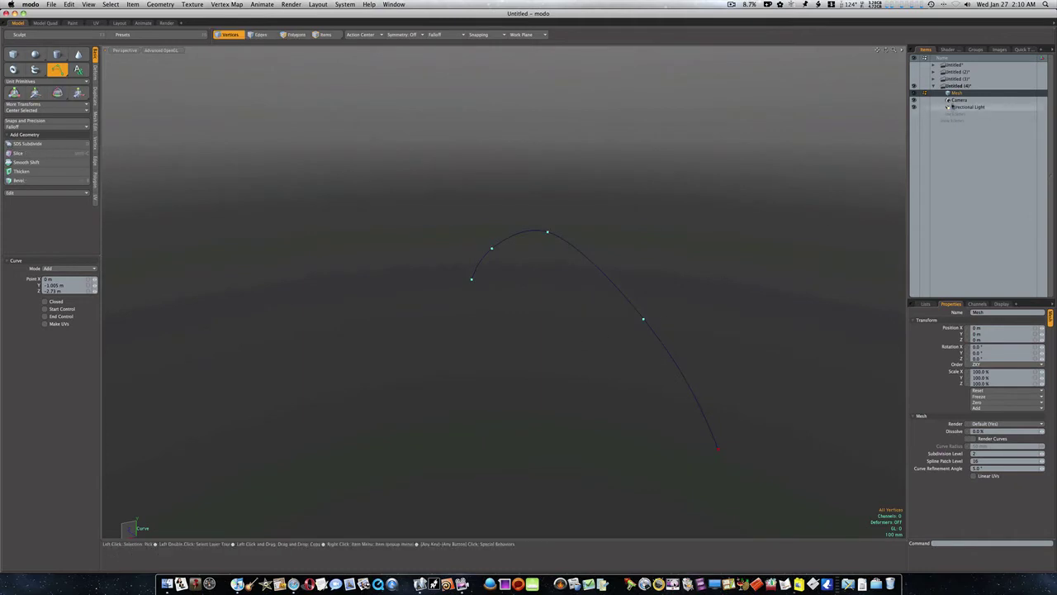
# - Duplicate the Mesh item and move the copy about 975 mm along X
pyautogui.rightClick(953, 94)
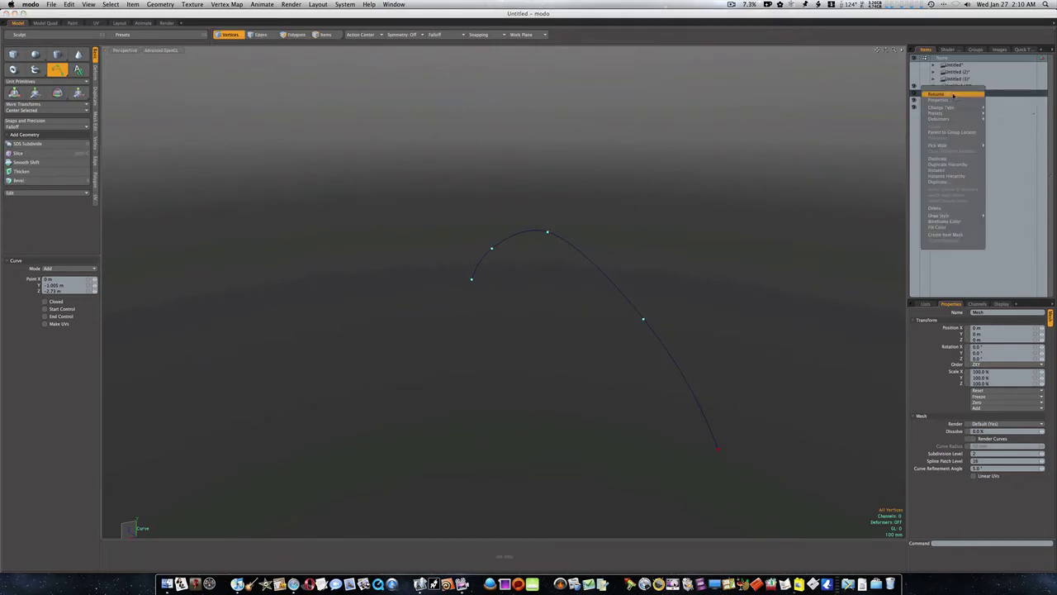
pyautogui.click(948, 158)
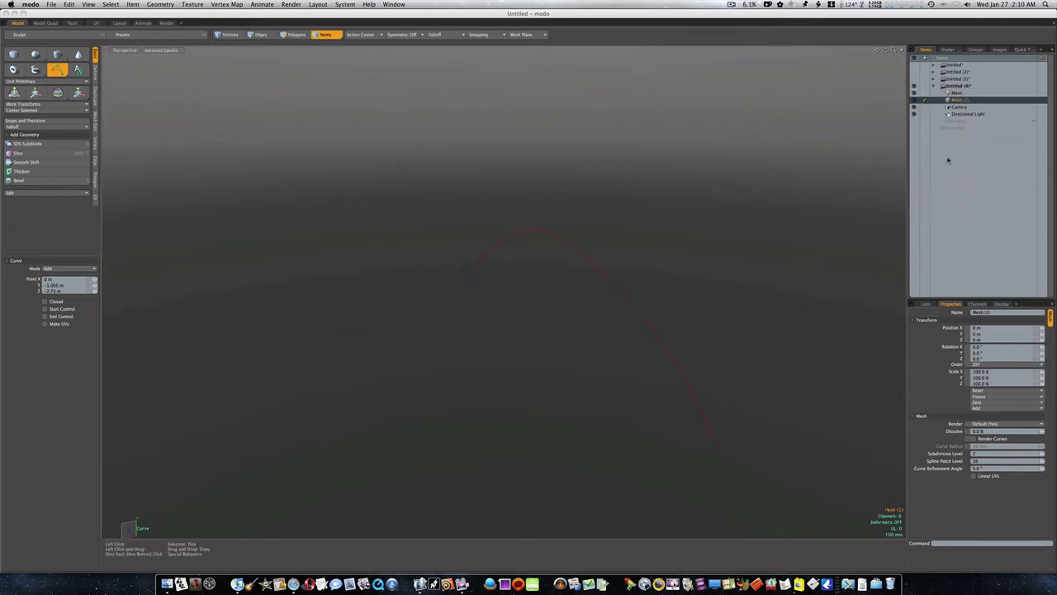
pyautogui.press('w')
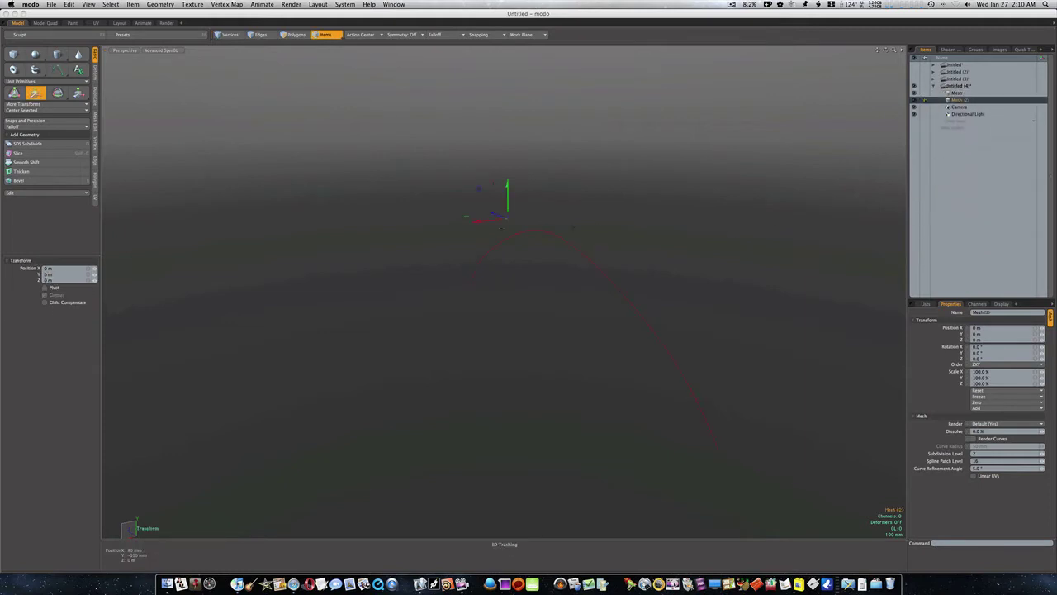
pyautogui.moveTo(489, 223); pyautogui.dragTo(399, 231)
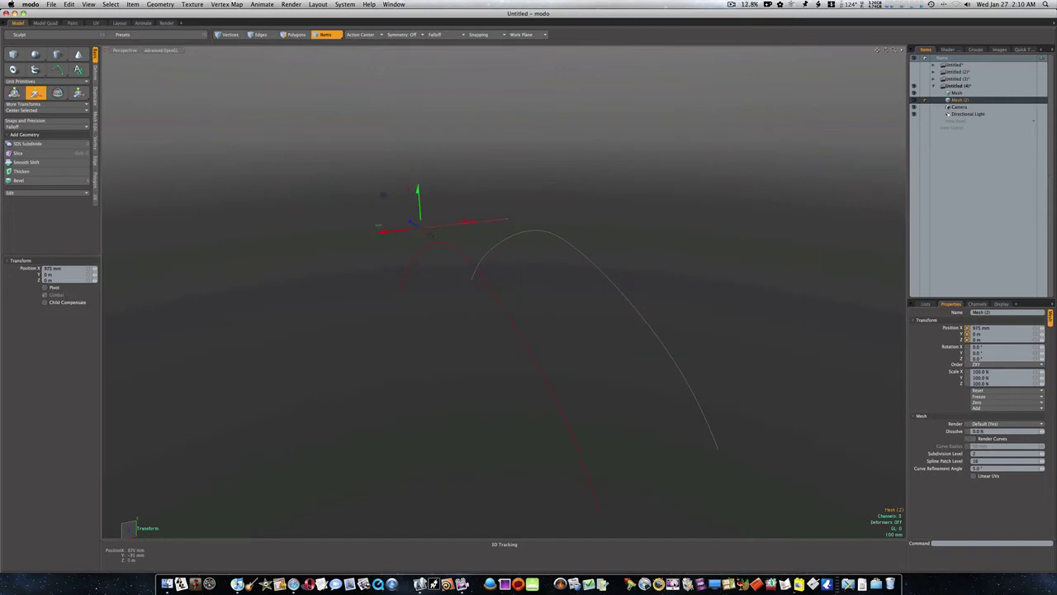
# - Turn the grid and work plane display back on
pyautogui.keyDown('alt'); pyautogui.moveTo(552, 241); pyautogui.dragTo(551, 271); pyautogui.keyUp('alt')
pyautogui.scroll(-3, 525, 270)
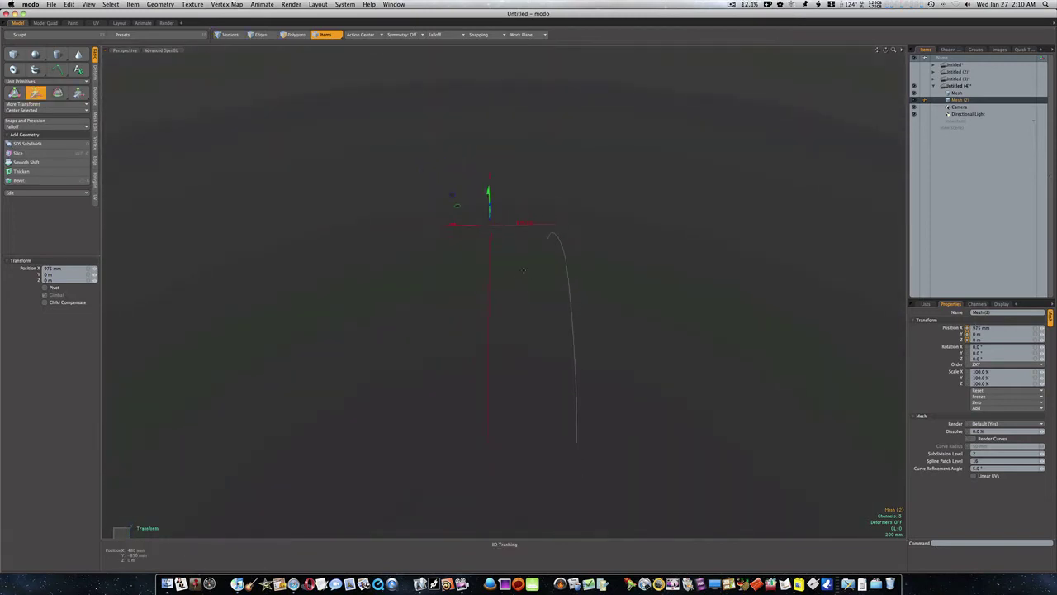
pyautogui.hotkey('ctrl', '3')
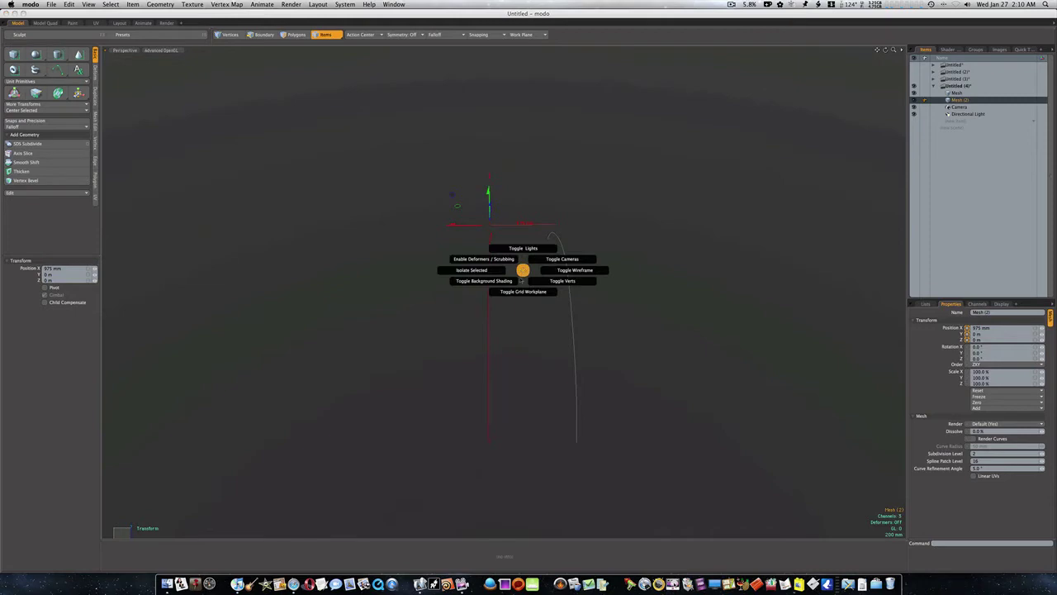
pyautogui.click(520, 289)
pyautogui.moveTo(545, 266)
pyautogui.keyDown('alt'); pyautogui.mouseDown()
pyautogui.moveTo(498, 254)
pyautogui.moveTo(562, 218)
pyautogui.moveTo(555, 251)
pyautogui.mouseUp(); pyautogui.keyUp('alt')
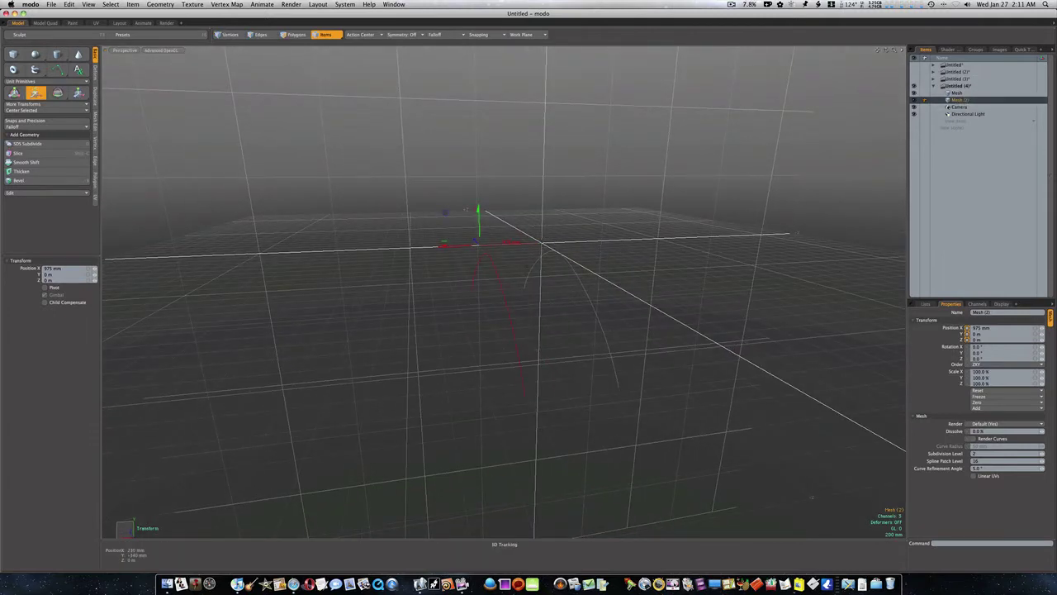
# - Cut the duplicated curve out of Mesh (2) and paste it into the original Mesh item
pyautogui.press('q')
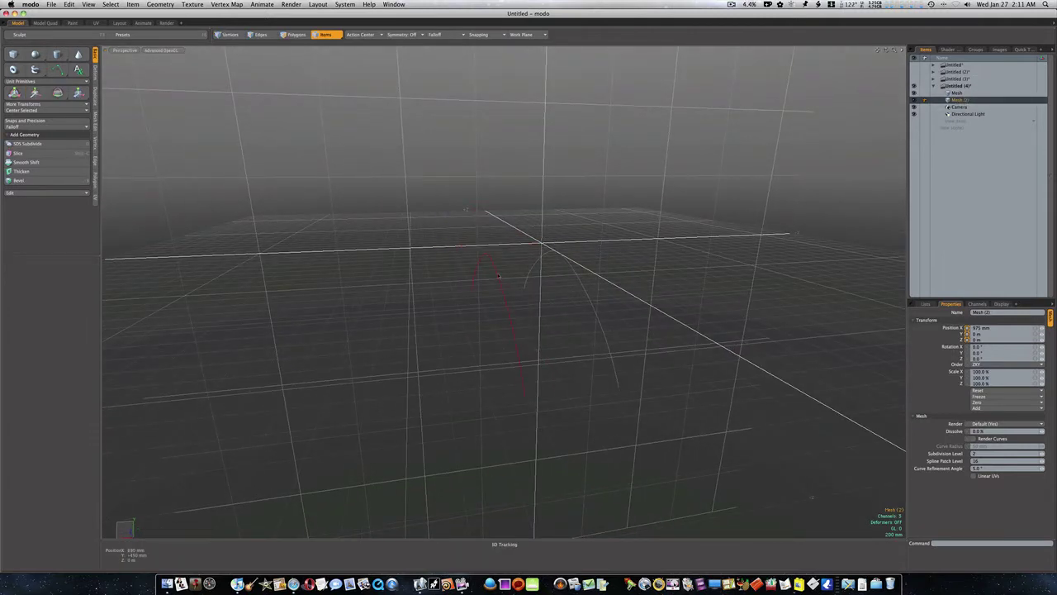
pyautogui.click(958, 93)
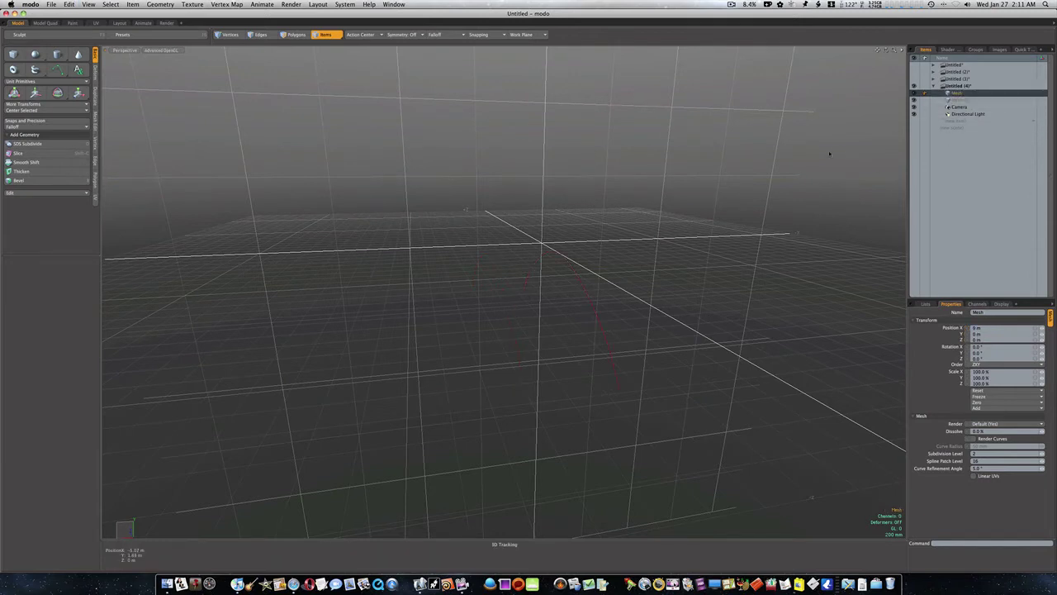
pyautogui.keyDown('alt'); pyautogui.moveTo(703, 281); pyautogui.dragTo(634, 310); pyautogui.keyUp('alt')
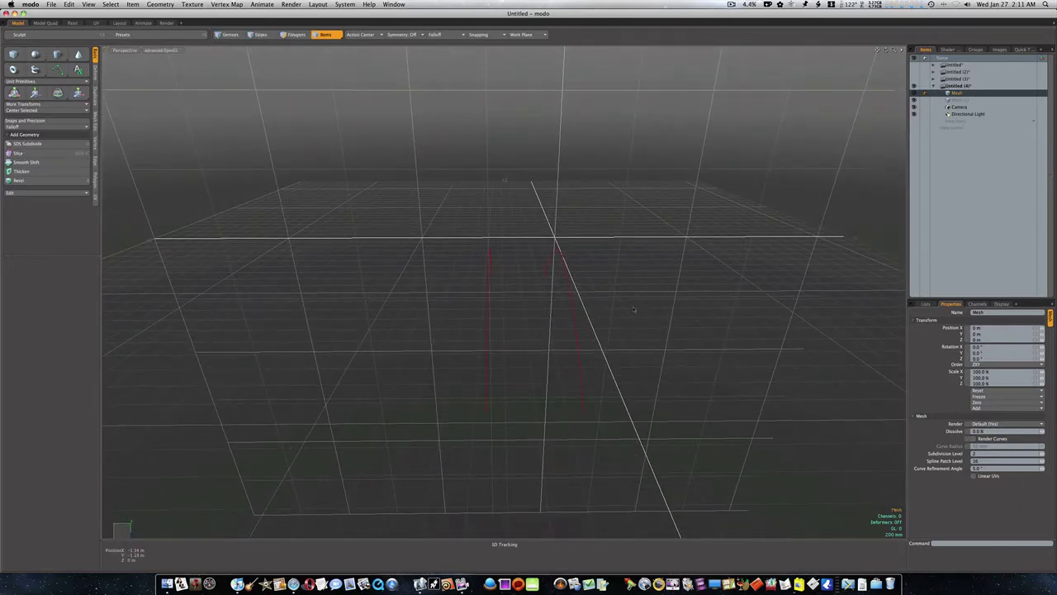
# - In the Top view, switch to Vertices mode and select all points of both curves
pyautogui.hotkey('ctrl', 'space')
pyautogui.click(633, 287)
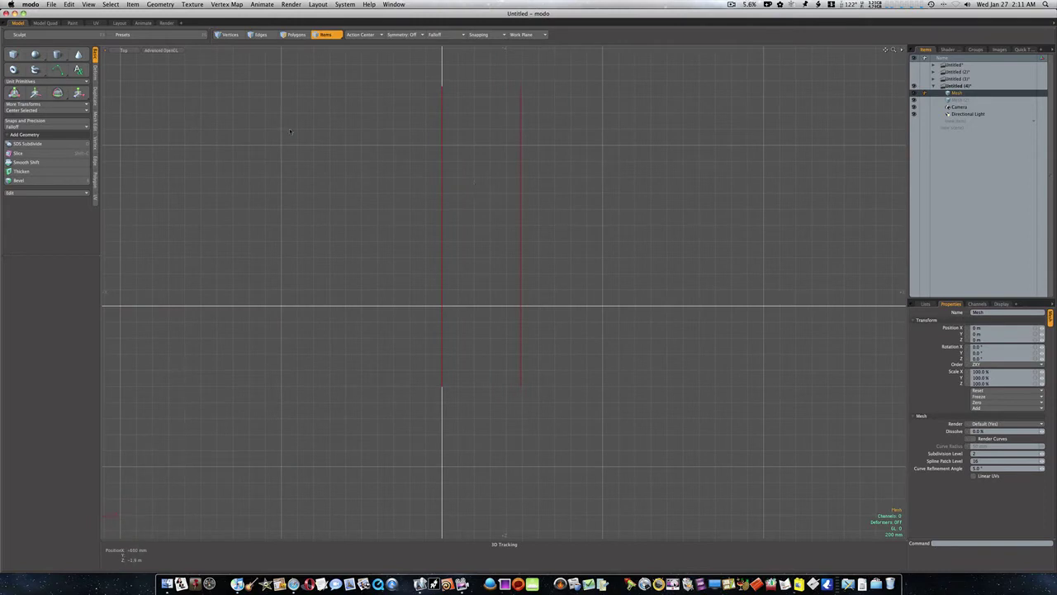
pyautogui.click(57, 70)
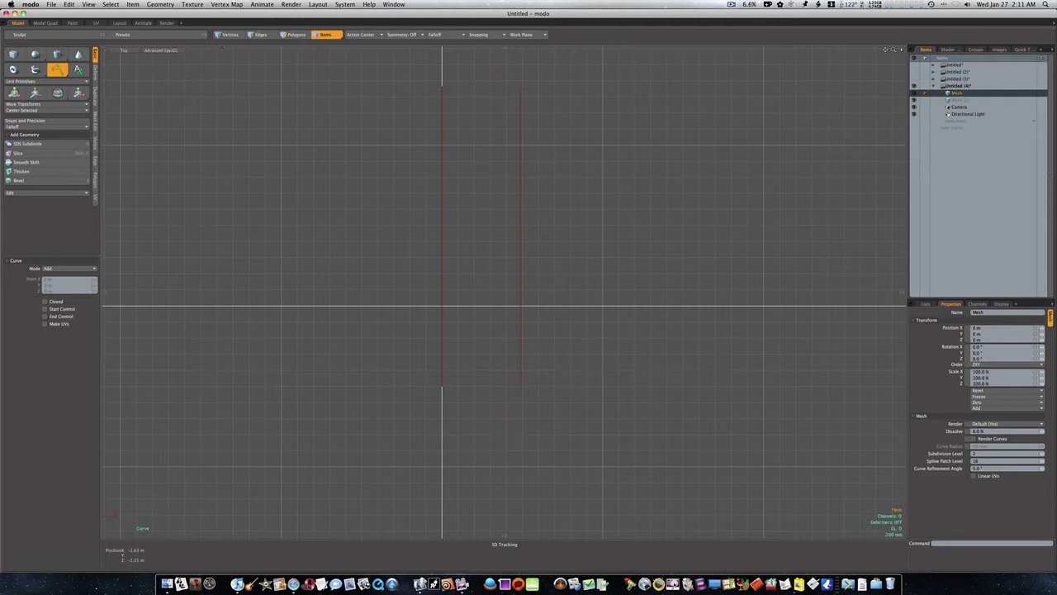
pyautogui.press('q')
pyautogui.click(226, 36)
pyautogui.moveTo(370, 66)
pyautogui.mouseDown(button='right')
pyautogui.moveTo(523, 327)
pyautogui.moveTo(611, 419)
pyautogui.mouseUp(button='right')
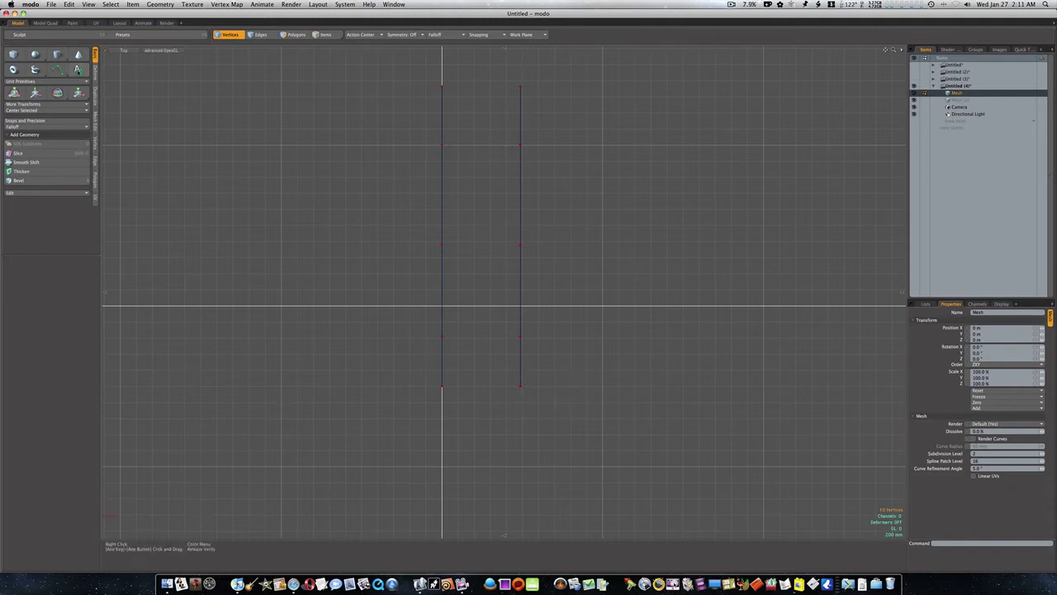
# - Draw a two-point curve linking the end vertices of the two arches at about Z -2.73 m
pyautogui.click(59, 72)
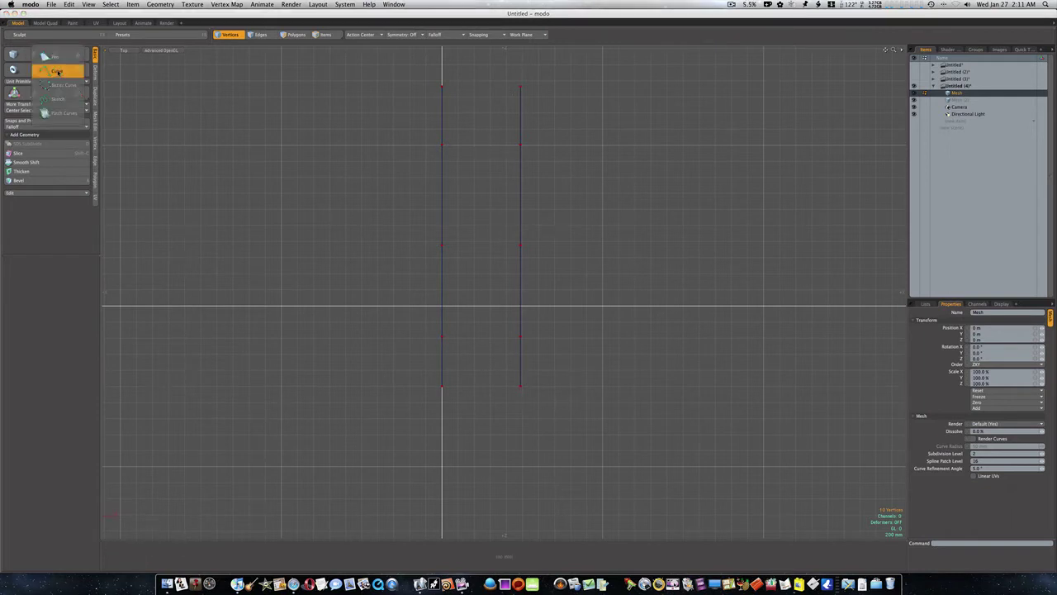
pyautogui.click(58, 73)
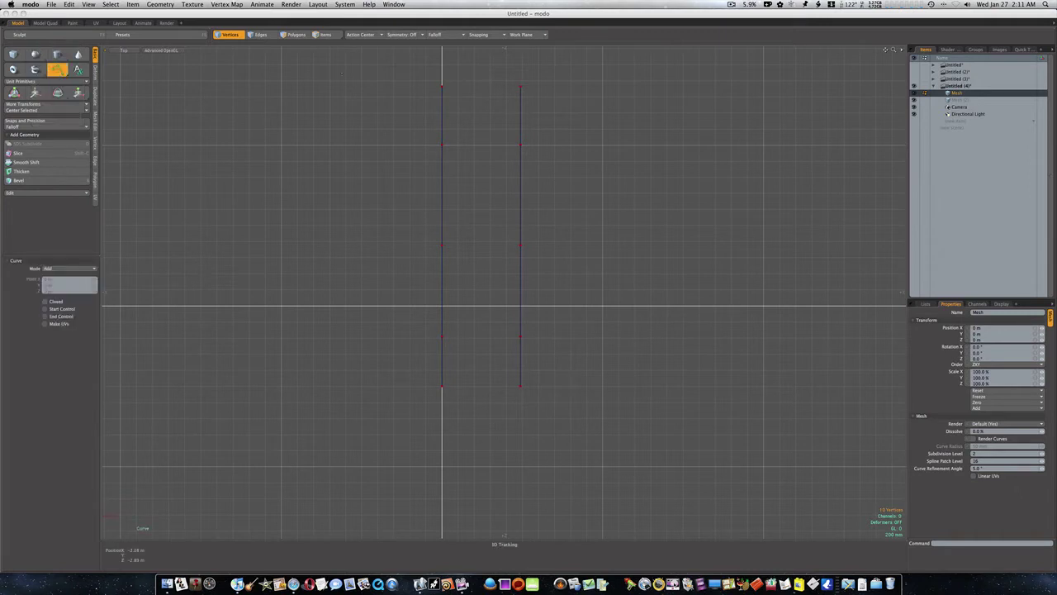
pyautogui.click(443, 86)
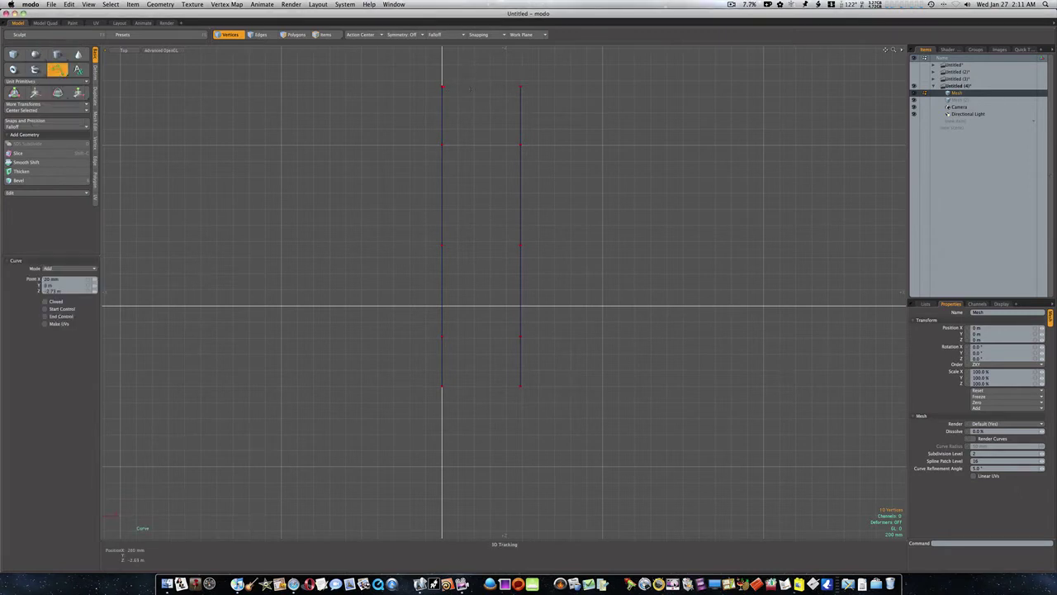
pyautogui.click(520, 86)
# - Draw four more separate two-point cross curves, each linking a remaining pair of matching vertices on the two arches
pyautogui.press('super')
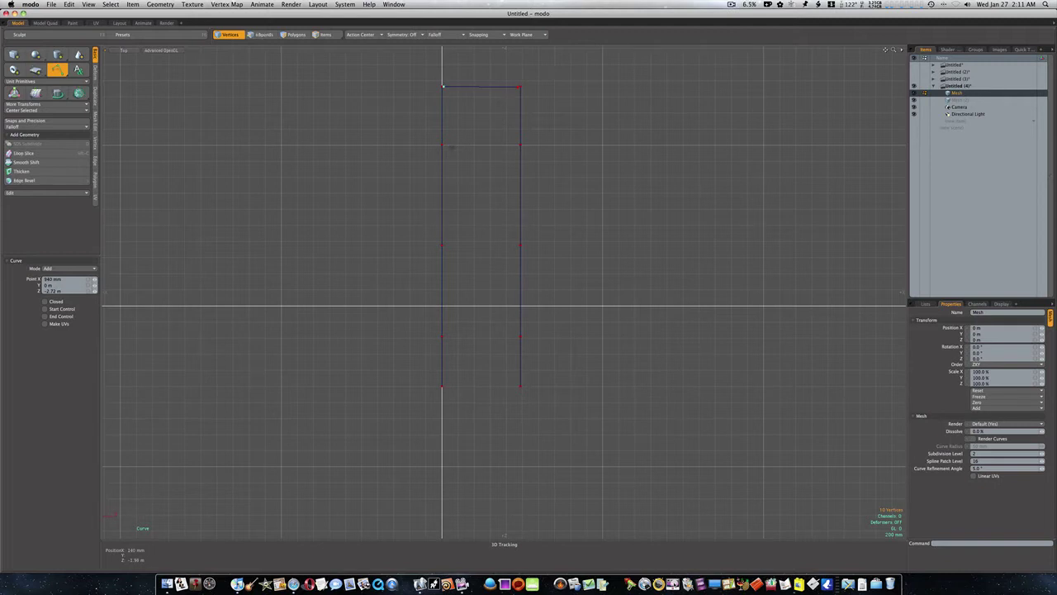
pyautogui.click(444, 146)
pyautogui.keyDown('shift'); pyautogui.click(445, 246); pyautogui.keyUp('shift')
pyautogui.click(519, 245)
pyautogui.press('ctrl')
pyautogui.keyDown('shift'); pyautogui.click(446, 337); pyautogui.keyUp('shift')
pyautogui.click(516, 337)
pyautogui.keyDown('shift'); pyautogui.click(445, 385); pyautogui.keyUp('shift')
pyautogui.click(517, 386)
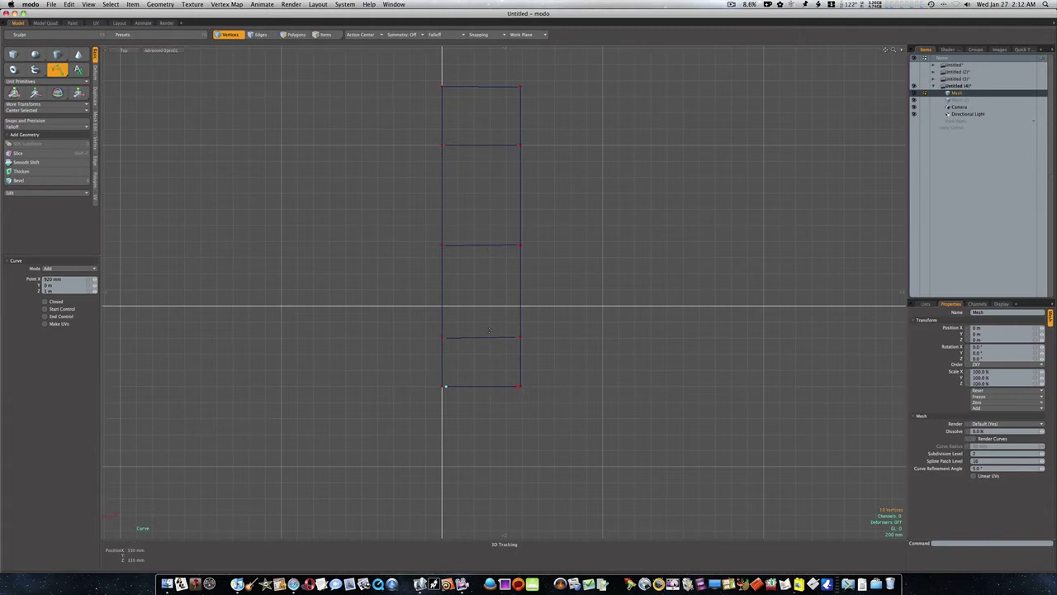
# - In the perspective view, move the cross curve at the Z 1 m end down about 880 mm to meet the arch ends
pyautogui.hotkey('ctrl', 'space')
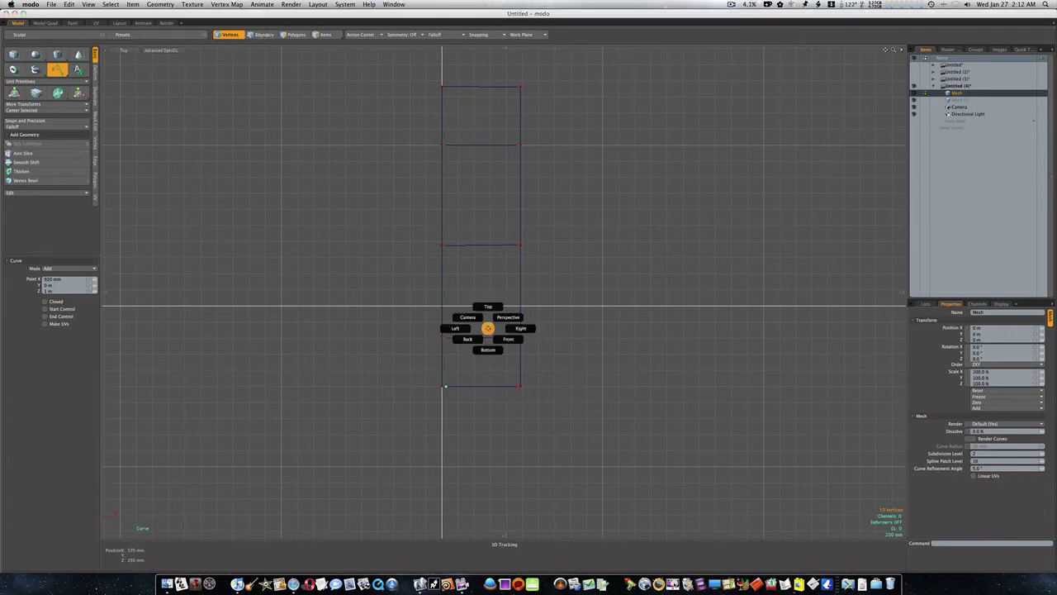
pyautogui.click(503, 318)
pyautogui.keyDown('alt'); pyautogui.moveTo(528, 323); pyautogui.dragTo(448, 261); pyautogui.keyUp('alt')
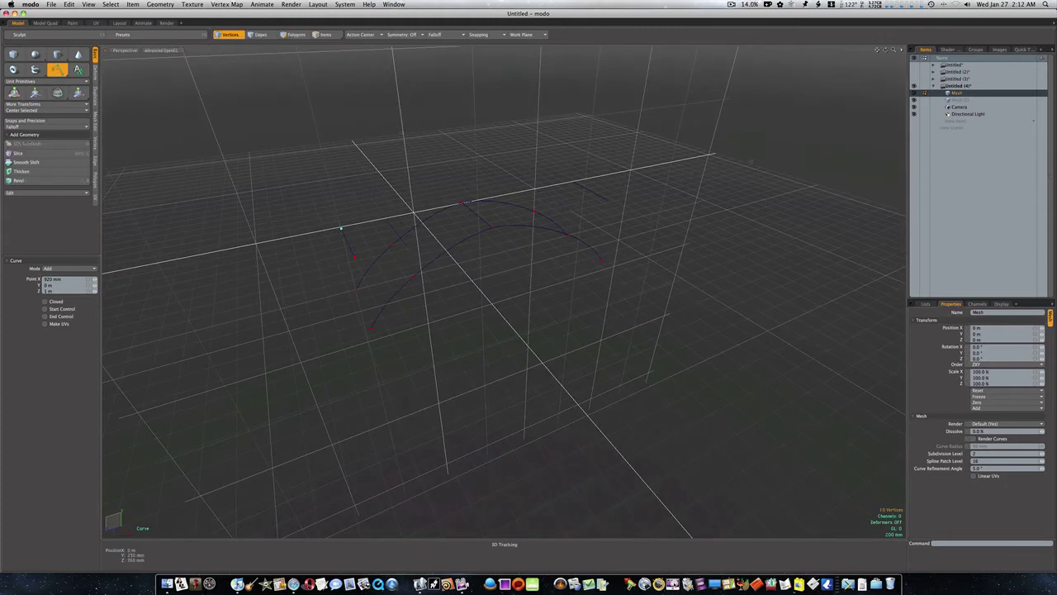
pyautogui.press('space')
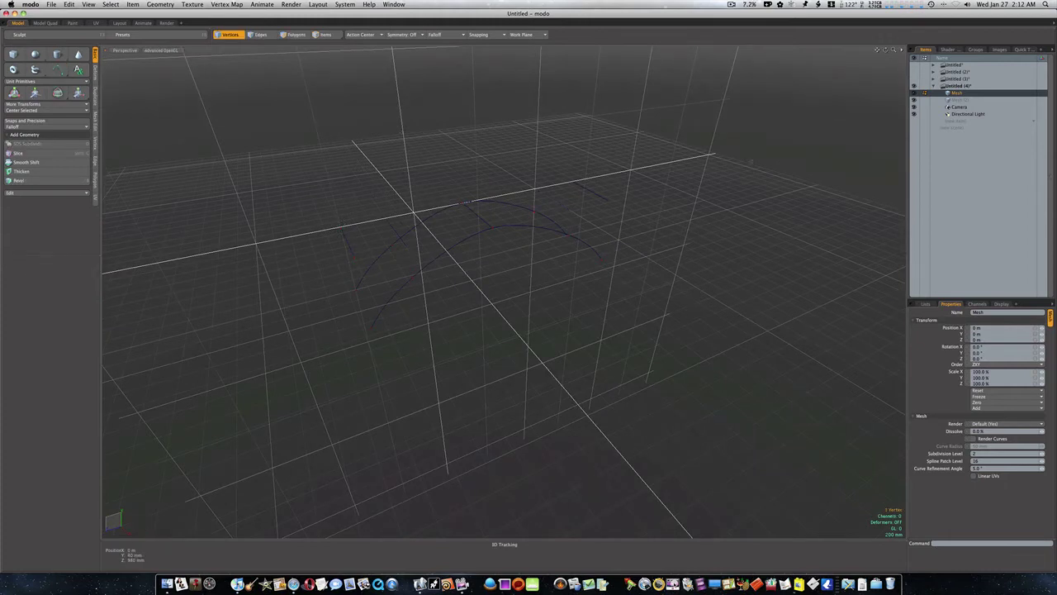
pyautogui.press('w')
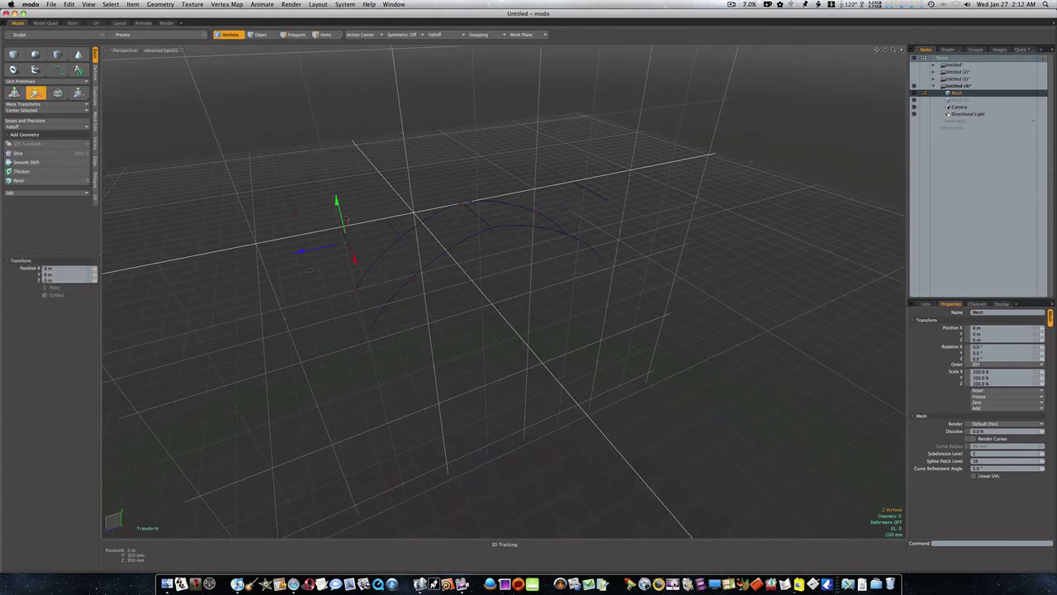
pyautogui.moveTo(338, 205); pyautogui.dragTo(356, 274)
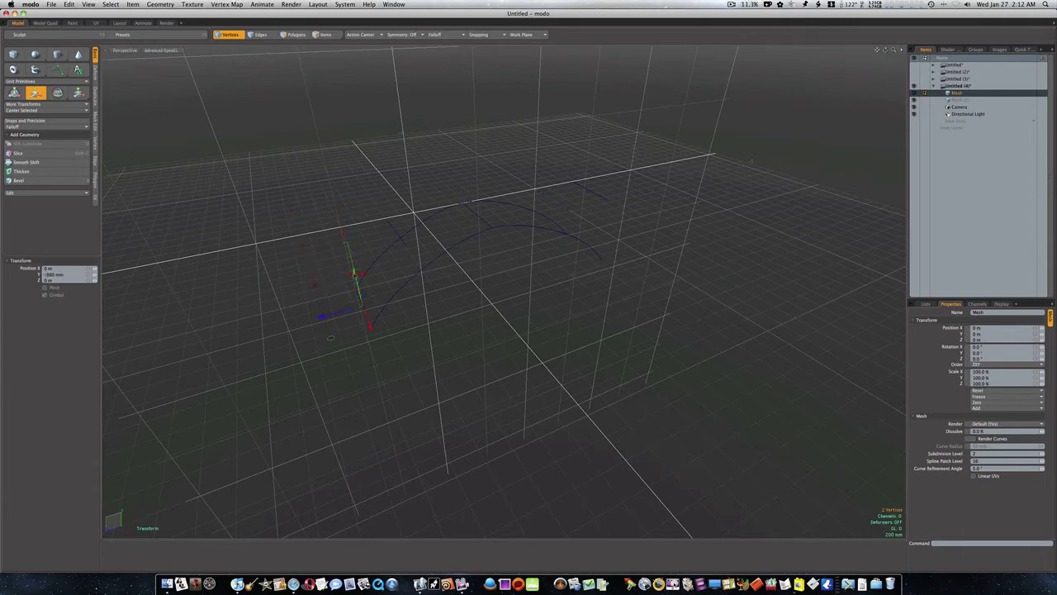
pyautogui.press('alt')
pyautogui.keyDown('alt'); pyautogui.click(355, 272); pyautogui.keyUp('alt')
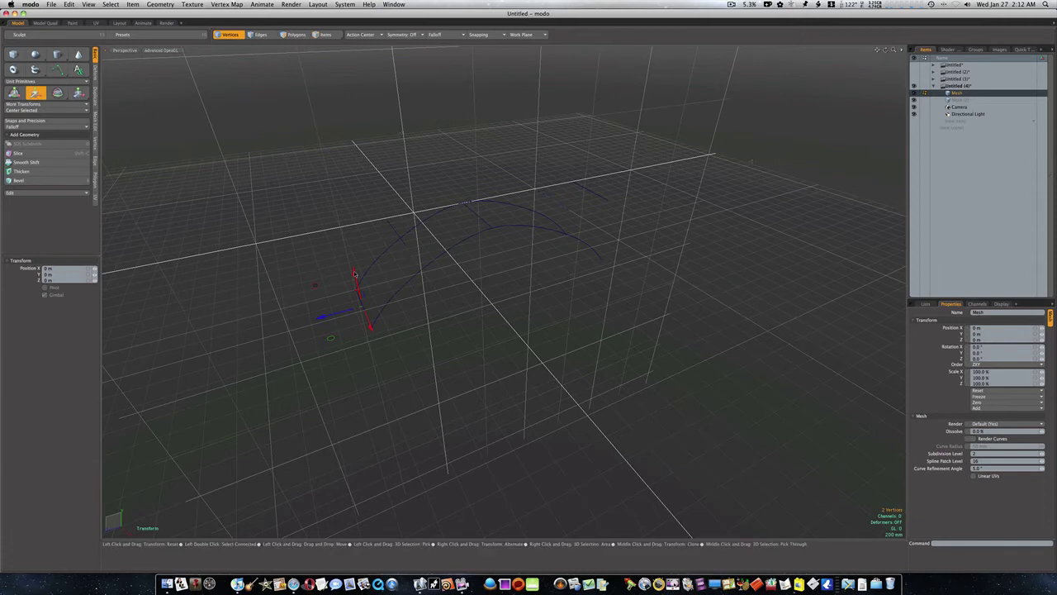
pyautogui.press('alt')
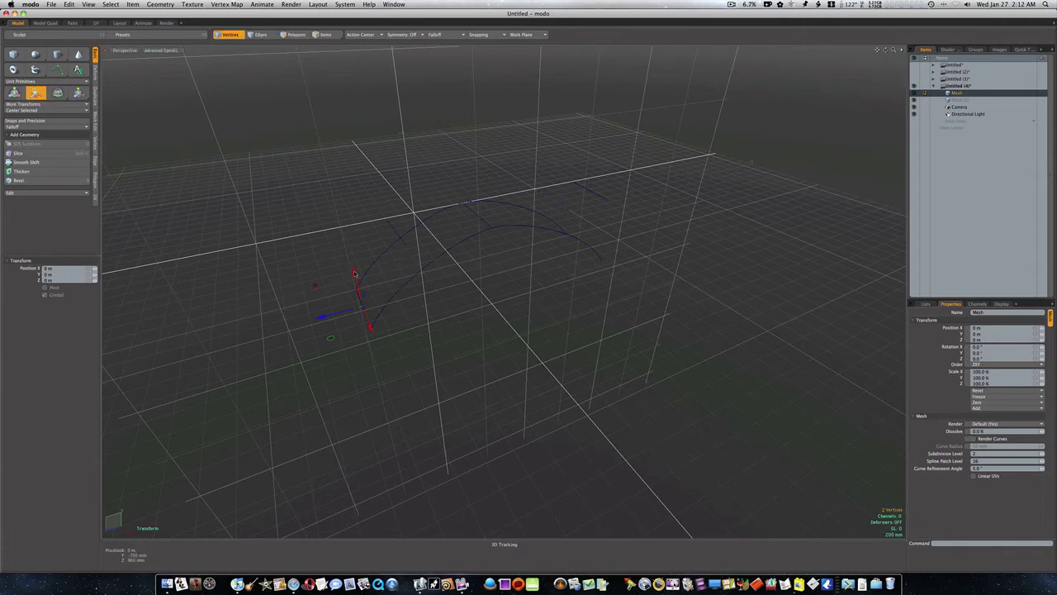
pyautogui.press('alt')
# - Hide the grid and work plane to see the curve network clearly
pyautogui.hotkey('ctrl', '3')
pyautogui.click(355, 292)
pyautogui.keyDown('alt'); pyautogui.moveTo(365, 284); pyautogui.dragTo(324, 282); pyautogui.keyUp('alt')
# - Select the vertices of the second and fourth cross curves and move them down together onto the arches
pyautogui.press('q')
pyautogui.moveTo(354, 185); pyautogui.dragTo(424, 234, button='right')
pyautogui.keyDown('shift'); pyautogui.moveTo(622, 201); pyautogui.dragTo(661, 239); pyautogui.keyUp('shift')
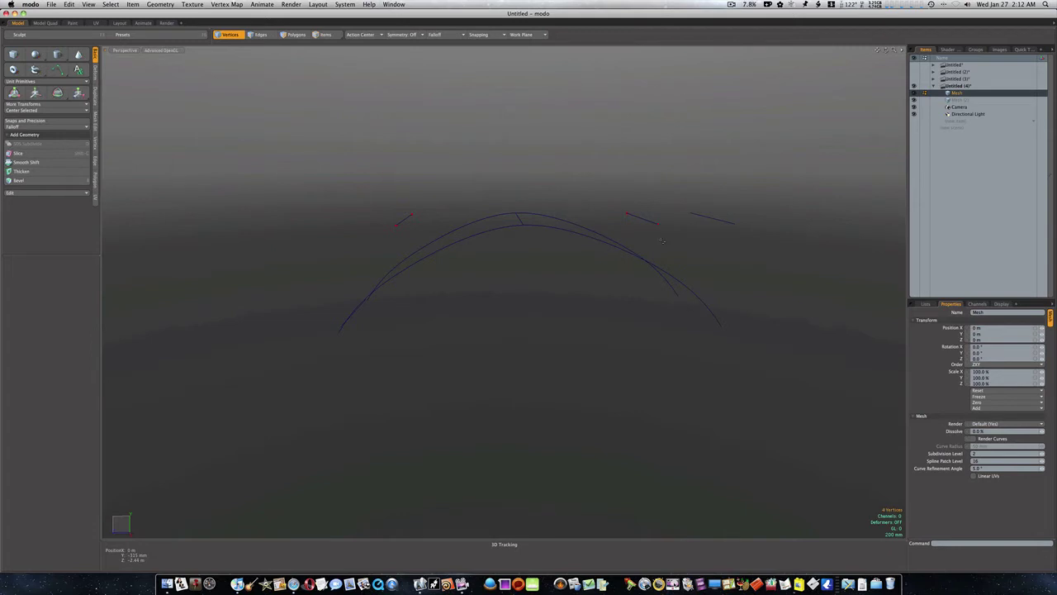
pyautogui.press('w')
pyautogui.moveTo(524, 196); pyautogui.dragTo(524, 235)
pyautogui.press('space')
# - Select the remaining raised end cross curve and move it down to meet the arch ends
pyautogui.moveTo(668, 203); pyautogui.dragTo(745, 249, button='right')
pyautogui.press('w')
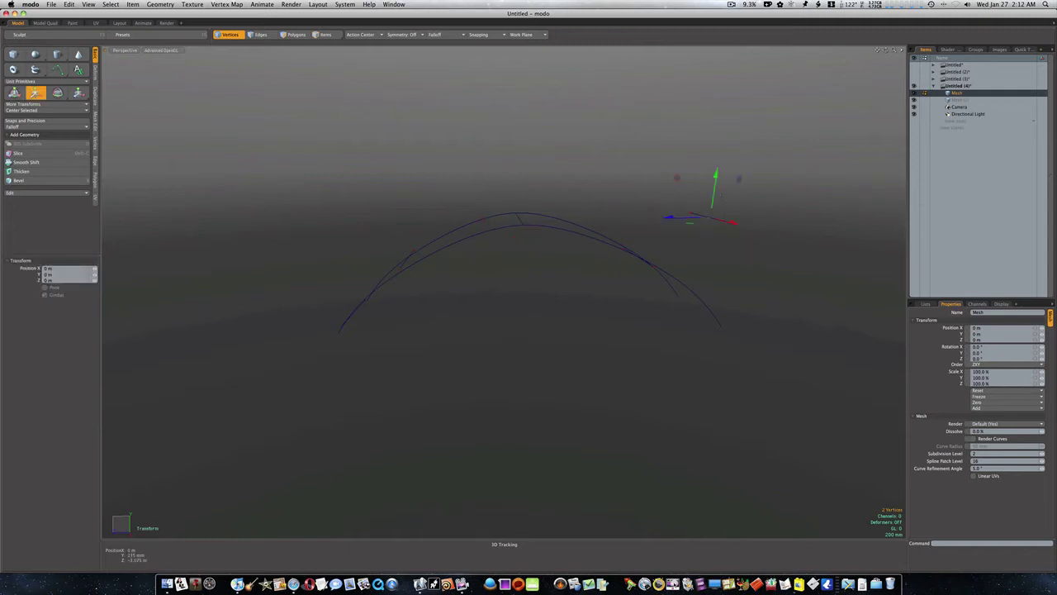
pyautogui.moveTo(715, 179); pyautogui.dragTo(600, 296)
pyautogui.press('space')
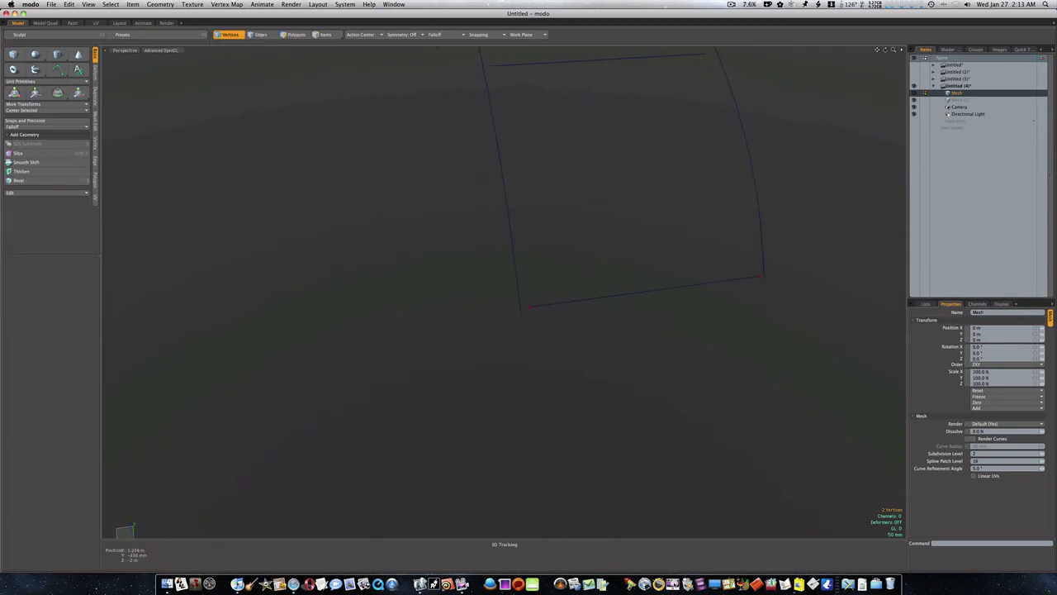
# - Open the Curve palette and place it clear of the curve network
pyautogui.click(312, 4)
pyautogui.moveTo(342, 101)
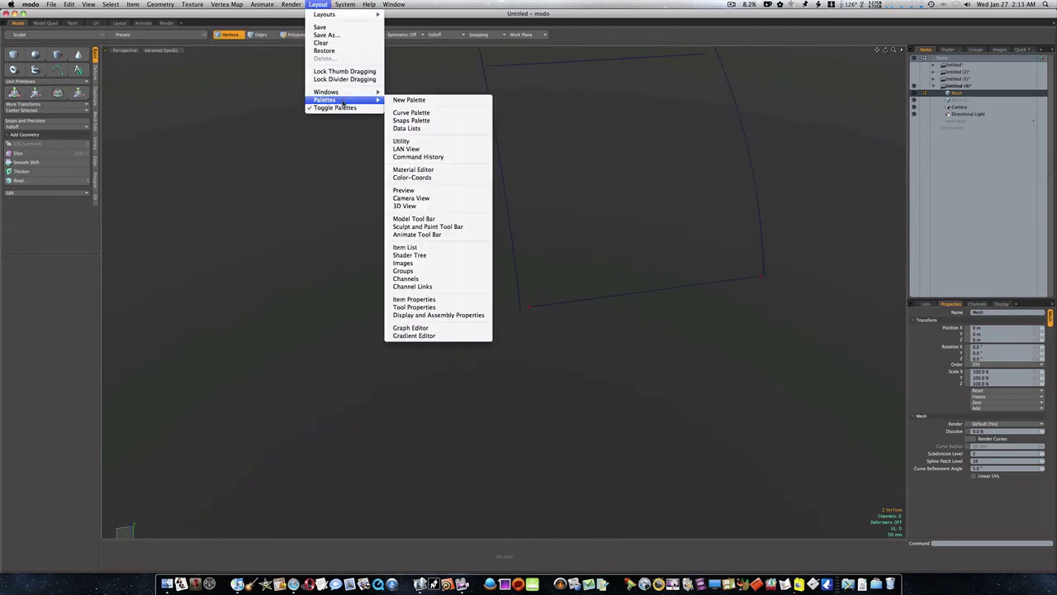
pyautogui.click(410, 114)
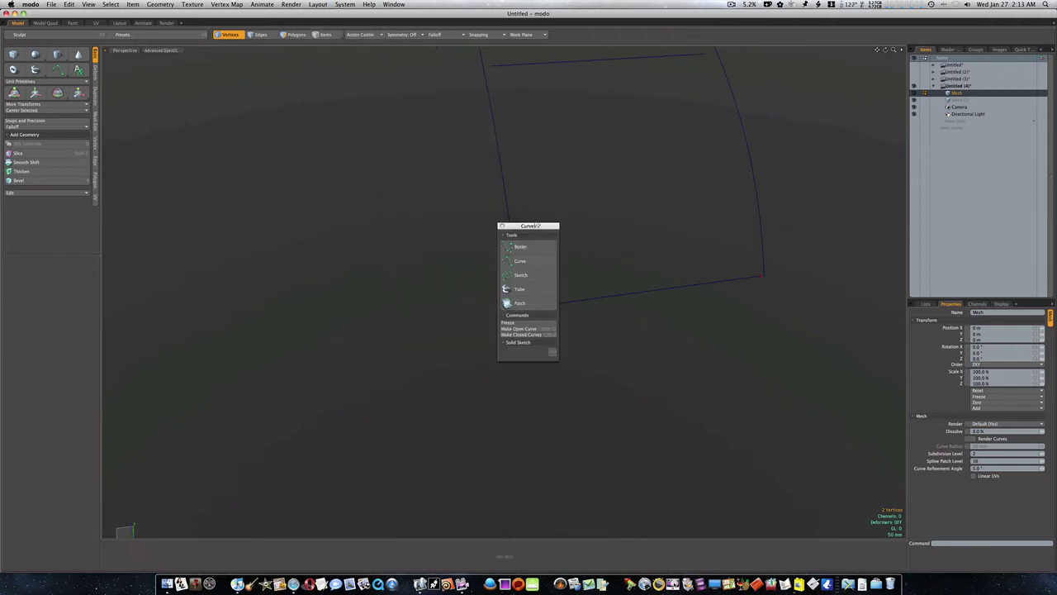
pyautogui.moveTo(538, 225); pyautogui.dragTo(440, 188)
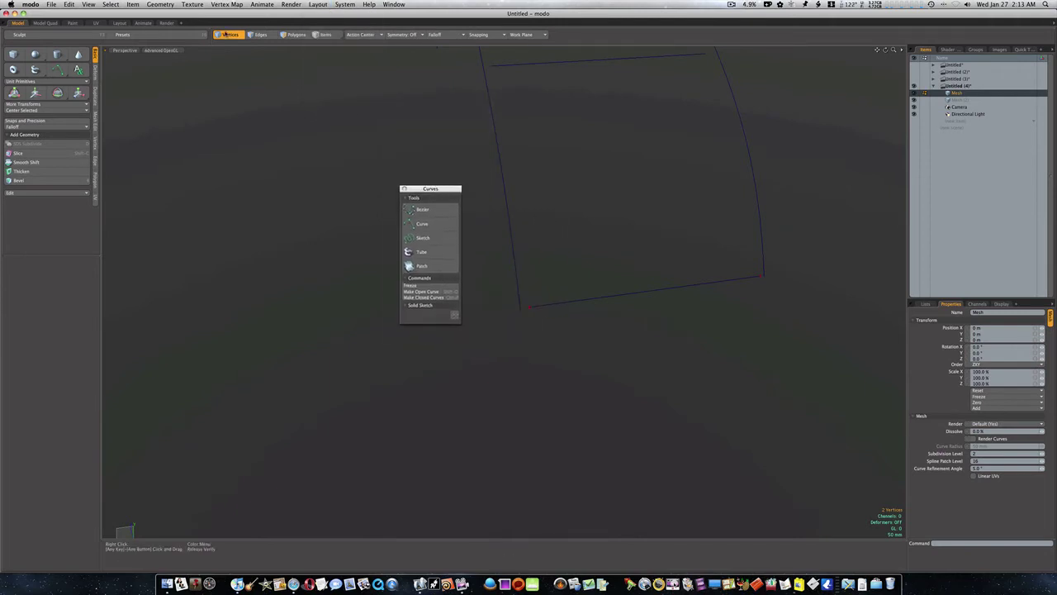
# - Link both ends of the first end cross curve to the neighbouring arch end vertices with two-vertex closed curves
pyautogui.keyDown('shift'); pyautogui.click(521, 313); pyautogui.keyUp('shift')
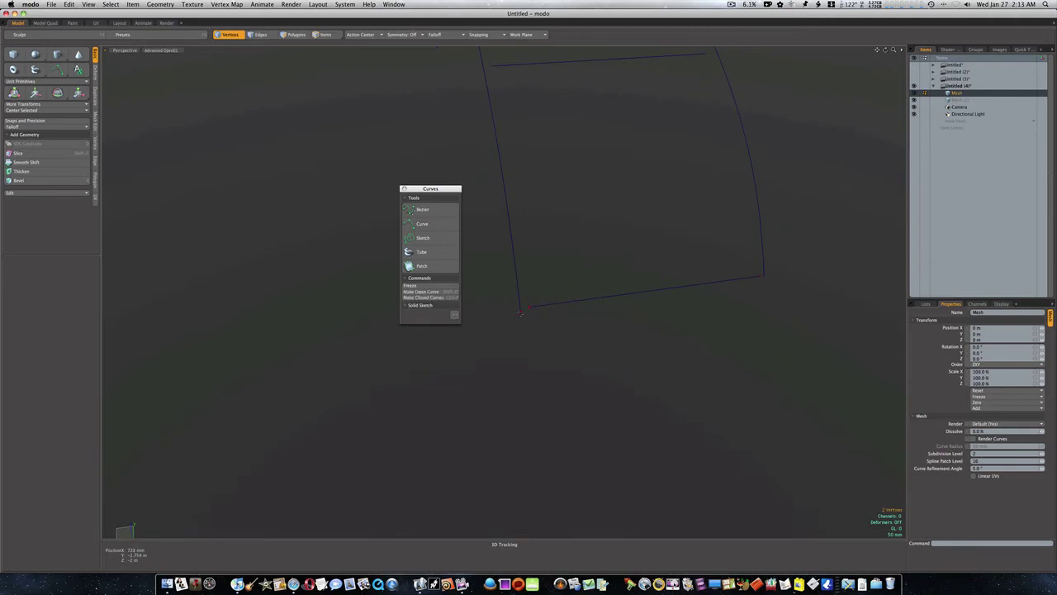
pyautogui.click(430, 297)
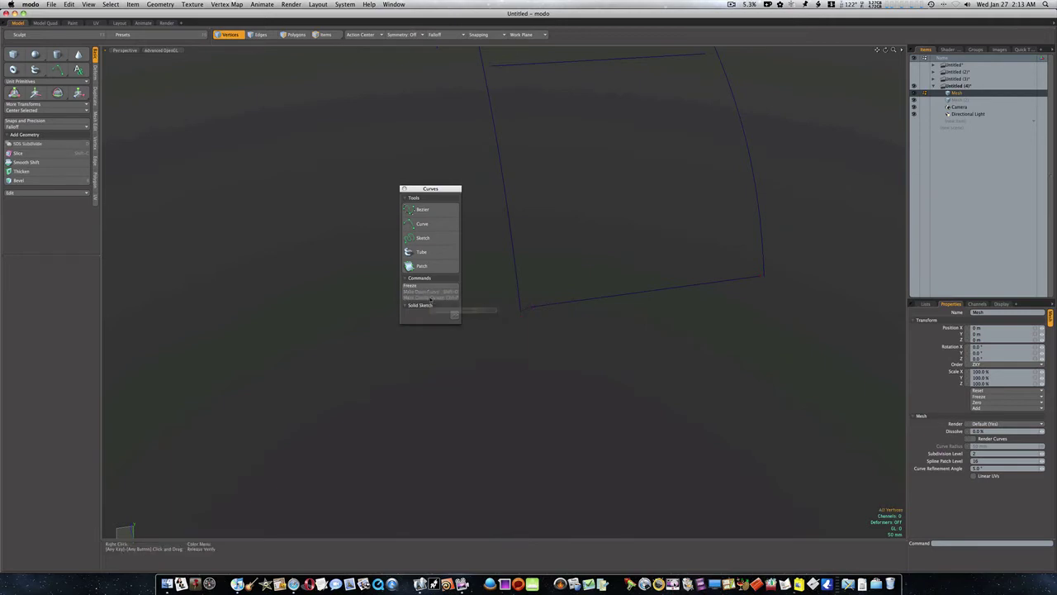
pyautogui.keyDown('alt'); pyautogui.moveTo(600, 324); pyautogui.dragTo(506, 328); pyautogui.keyUp('alt')
pyautogui.click(676, 296)
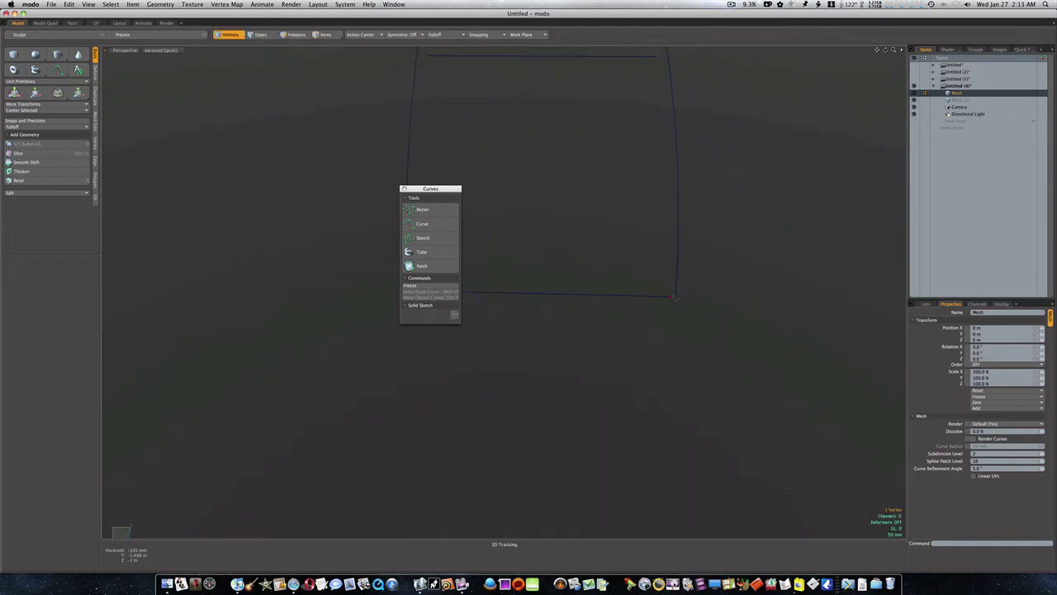
pyautogui.click(451, 298)
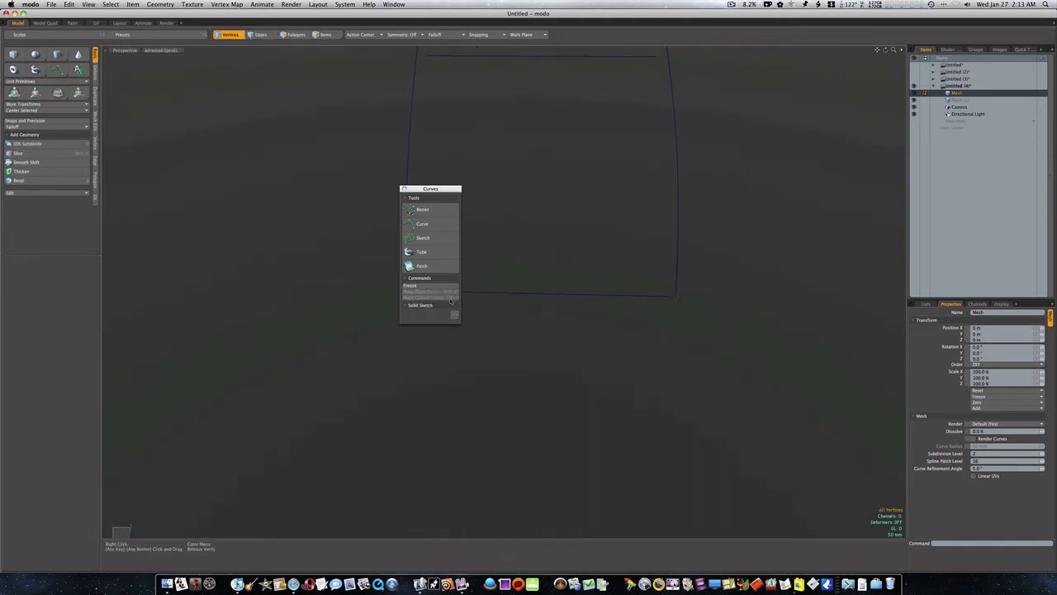
pyautogui.moveTo(450, 195); pyautogui.dragTo(323, 179)
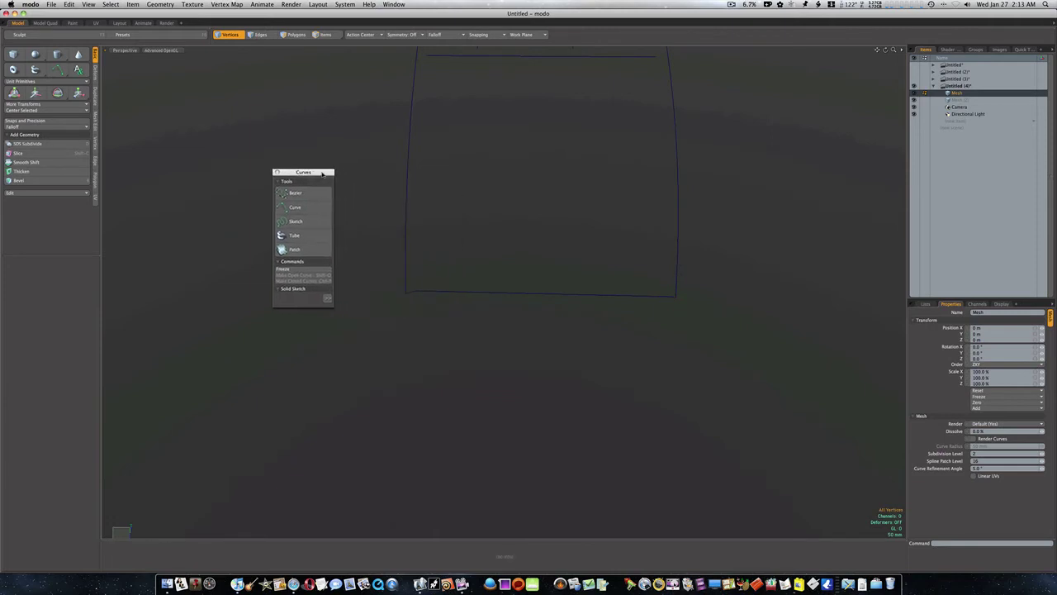
# - Join the paired vertices at both corners of the first end cross curve, with Average and Keep 1-Vertex Polygons off
pyautogui.click(408, 293)
pyautogui.keyDown('shift'); pyautogui.click(406, 293); pyautogui.keyUp('shift')
pyautogui.click(95, 144)
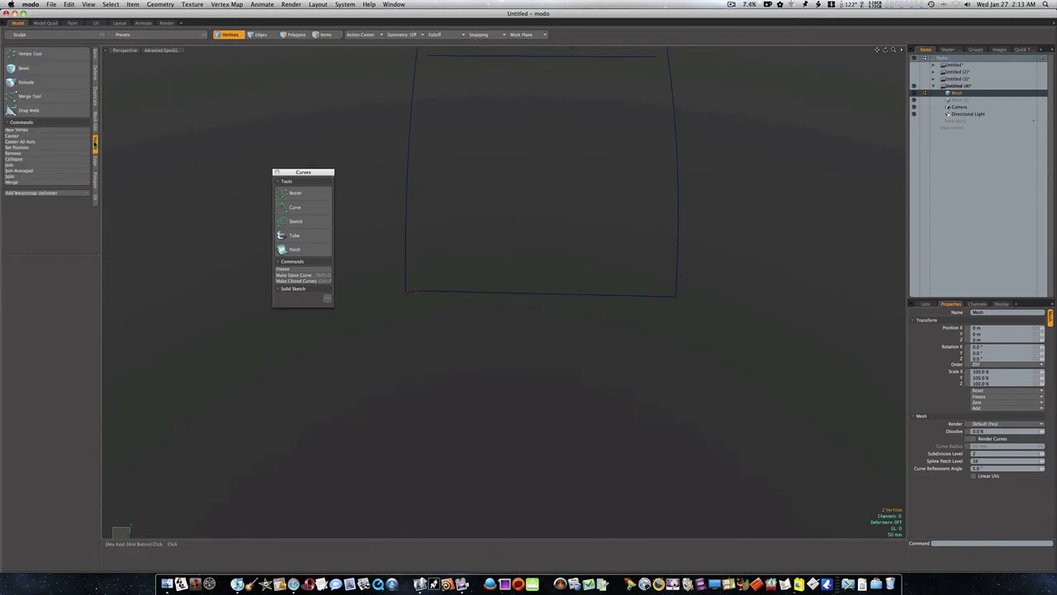
pyautogui.click(39, 164)
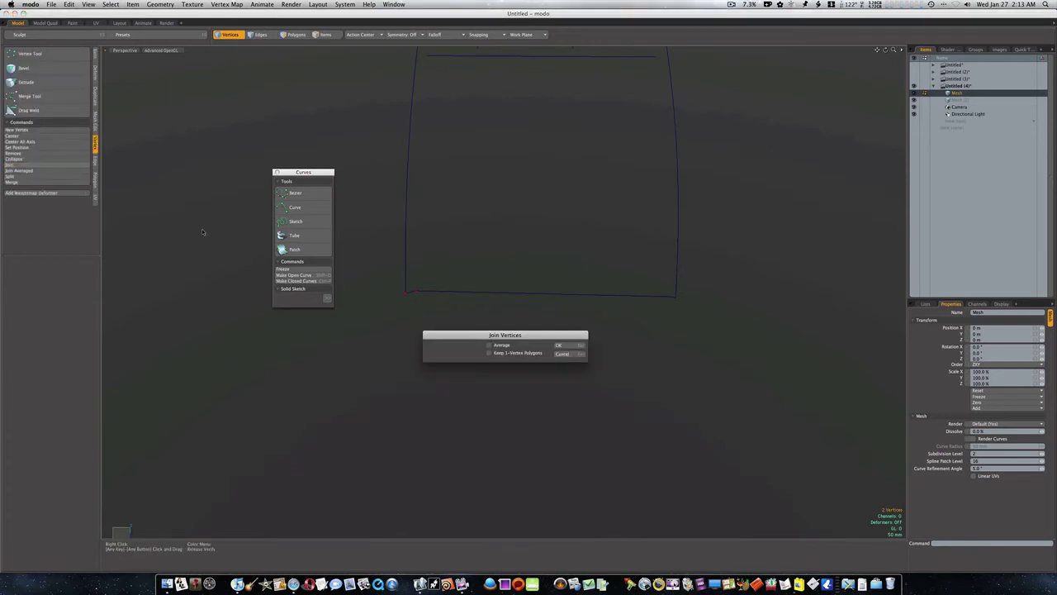
pyautogui.click(565, 346)
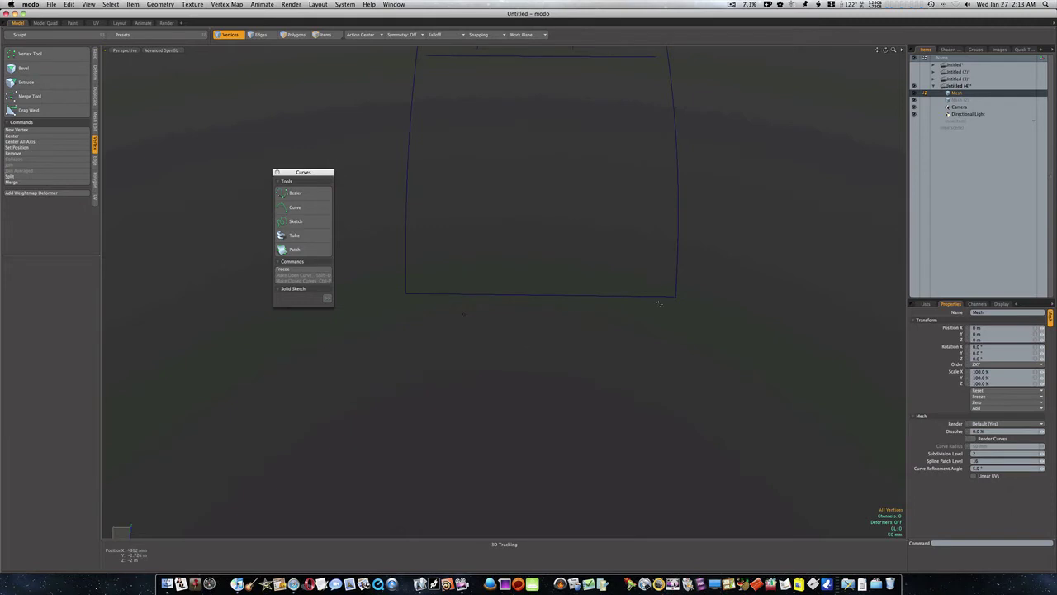
pyautogui.click(673, 295)
pyautogui.keyDown('shift'); pyautogui.click(676, 299); pyautogui.keyUp('shift')
pyautogui.click(54, 168)
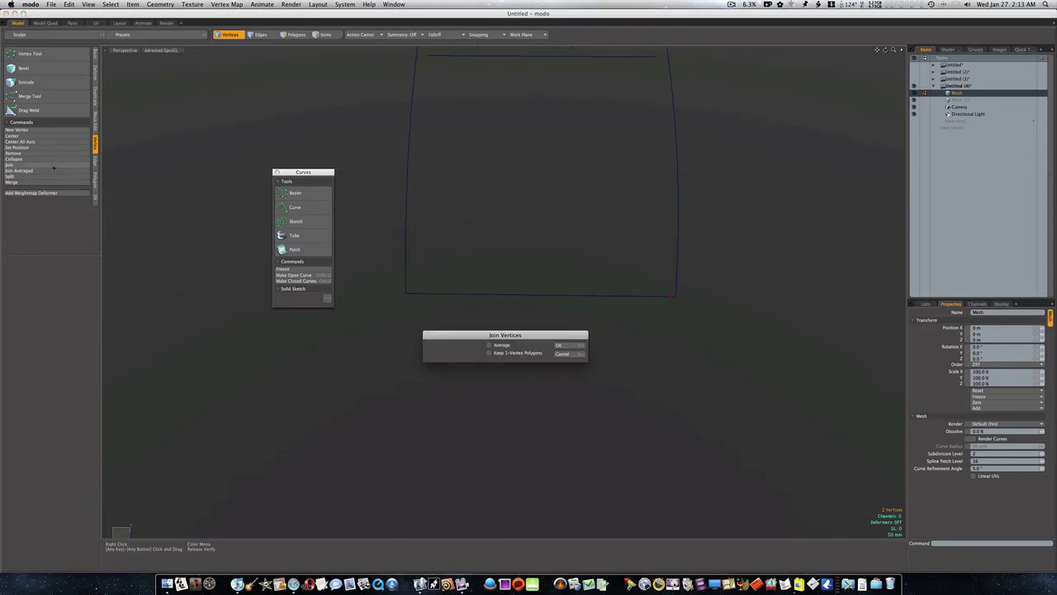
pyautogui.click(578, 347)
# - Bridge the gaps between both ends of the second cross curve and the arches with short two-vertex curves
pyautogui.keyDown('ctrl'); pyautogui.keyDown('alt'); pyautogui.moveTo(585, 337); pyautogui.dragTo(536, 333); pyautogui.keyUp('alt'); pyautogui.keyUp('ctrl')
pyautogui.keyDown('alt'); pyautogui.keyDown('shift'); pyautogui.moveTo(529, 243); pyautogui.dragTo(488, 258); pyautogui.keyUp('shift'); pyautogui.keyUp('alt')
pyautogui.click(445, 241)
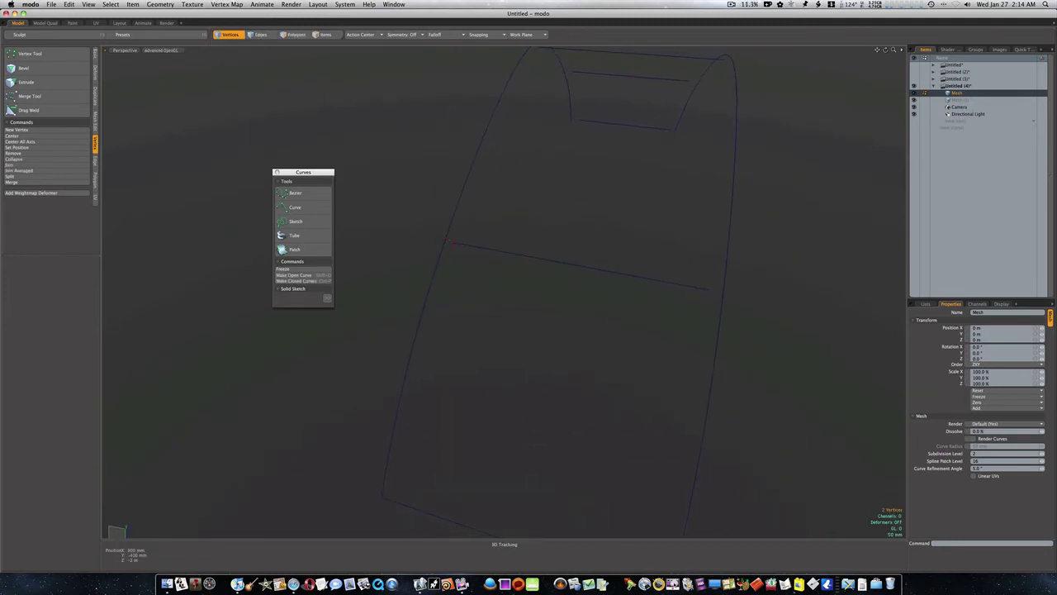
pyautogui.click(309, 274)
pyautogui.moveTo(709, 289); pyautogui.dragTo(721, 289)
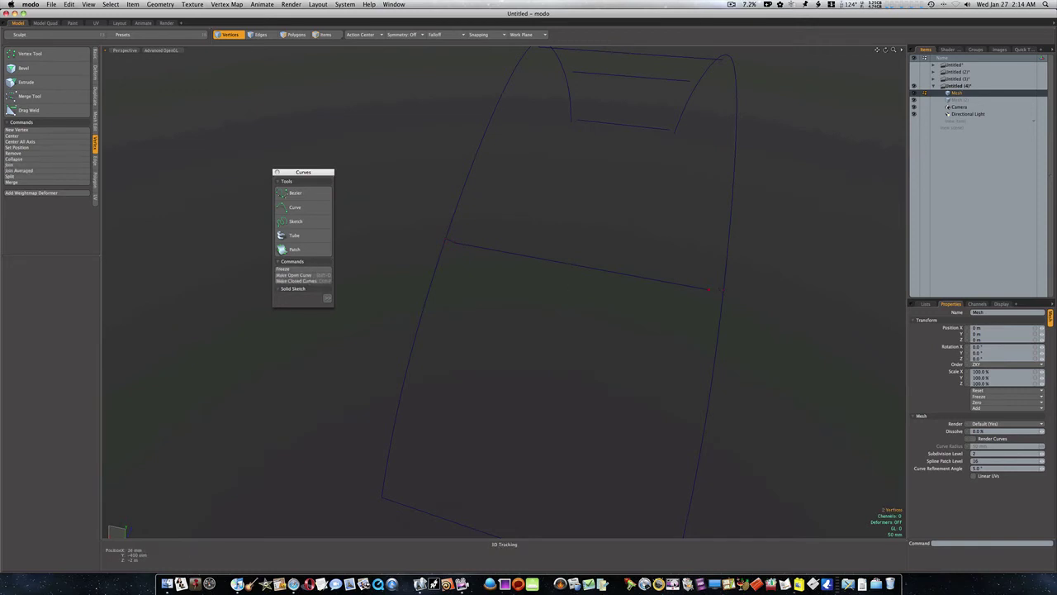
pyautogui.click(325, 282)
# - Join the paired vertices where the second cross curve meets the arches
pyautogui.click(450, 240)
pyautogui.keyDown('shift'); pyautogui.click(447, 240); pyautogui.keyUp('shift')
pyautogui.hotkey('shift', 'j')
# - Bridge both ends of the middle cross curve at the arches' apex to the adjacent arch vertices with short curves
pyautogui.keyDown('ctrl'); pyautogui.keyDown('alt'); pyautogui.moveTo(727, 287); pyautogui.dragTo(657, 454); pyautogui.keyUp('alt'); pyautogui.keyUp('ctrl')
pyautogui.keyDown('ctrl'); pyautogui.keyDown('alt'); pyautogui.moveTo(520, 198); pyautogui.dragTo(562, 223); pyautogui.keyUp('alt'); pyautogui.keyUp('ctrl')
pyautogui.keyDown('alt'); pyautogui.moveTo(565, 245); pyautogui.dragTo(542, 221); pyautogui.keyUp('alt')
pyautogui.click(525, 228)
pyautogui.keyDown('shift'); pyautogui.click(516, 227); pyautogui.keyUp('shift')
pyautogui.click(295, 275)
pyautogui.click(366, 292)
pyautogui.moveTo(654, 300)
pyautogui.keyDown('ctrl'); pyautogui.keyDown('alt'); pyautogui.mouseDown()
pyautogui.moveTo(680, 289)
pyautogui.moveTo(651, 289)
pyautogui.mouseUp(); pyautogui.keyUp('alt'); pyautogui.keyUp('ctrl')
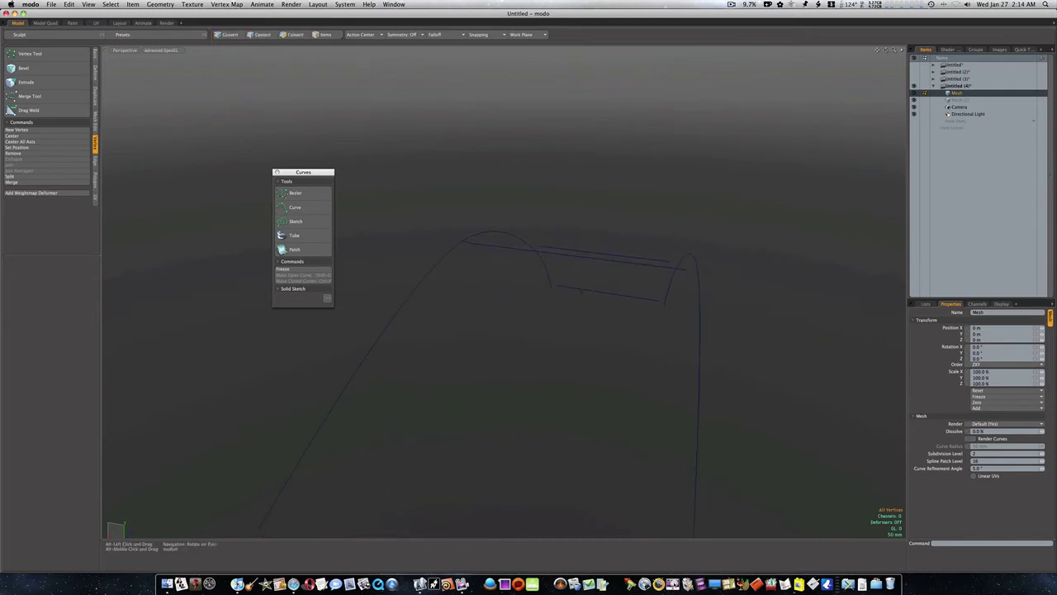
pyautogui.click(685, 270)
pyautogui.keyDown('shift'); pyautogui.click(697, 268); pyautogui.keyUp('shift')
pyautogui.click(299, 281)
# - Join the vertex pairs at both ends of the middle cross curve to weld it to the arches
pyautogui.click(464, 241)
pyautogui.keyDown('shift'); pyautogui.click(468, 242); pyautogui.keyUp('shift')
pyautogui.hotkey('ctrl', 'p')
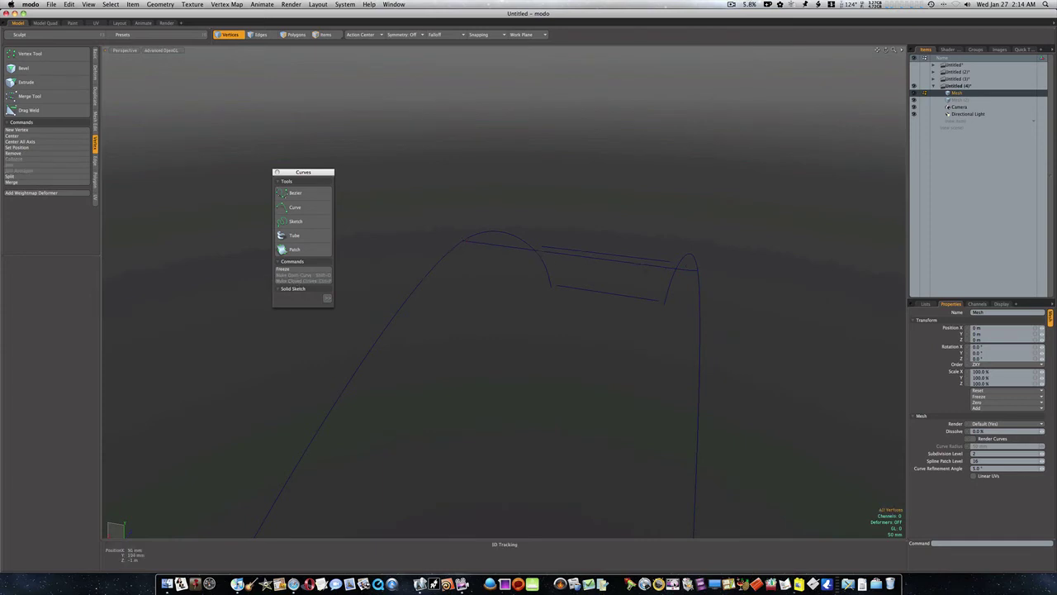
pyautogui.click(686, 270)
pyautogui.keyDown('shift'); pyautogui.click(702, 271); pyautogui.keyUp('shift')
pyautogui.press('Home')
# - Reveal the command history and look at the options for the last Join Vertices entry
pyautogui.moveTo(965, 537); pyautogui.dragTo(965, 490)
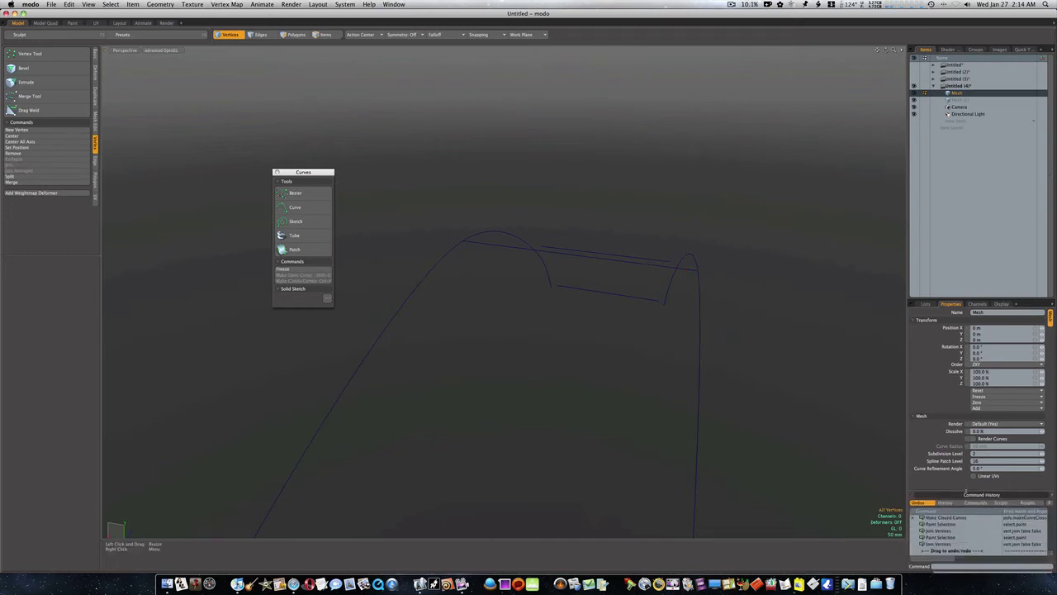
pyautogui.rightClick(939, 546)
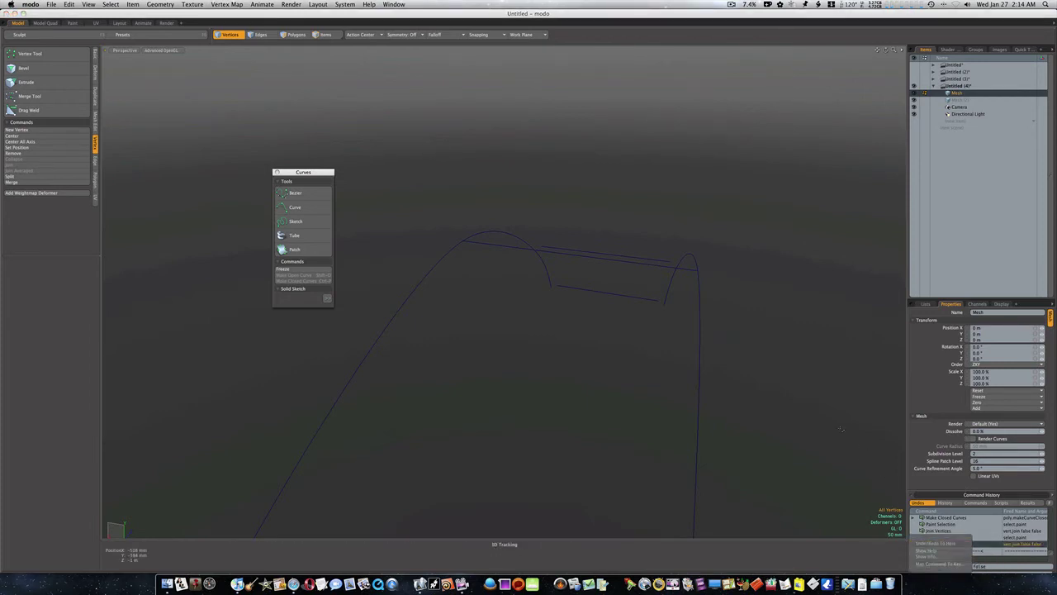
pyautogui.click(796, 396)
# - Link both ends of the fourth cross curve to the nearest arch vertices with two-vertex closed curves
pyautogui.keyDown('alt'); pyautogui.moveTo(613, 198); pyautogui.dragTo(583, 265); pyautogui.keyUp('alt')
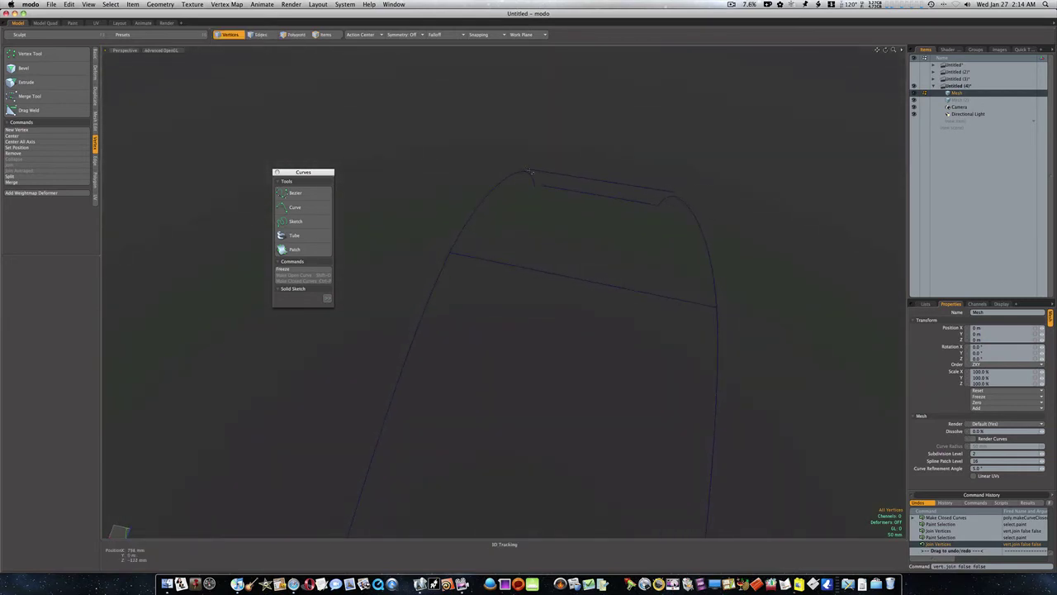
pyautogui.moveTo(598, 183)
pyautogui.keyDown('alt'); pyautogui.mouseDown()
pyautogui.moveTo(597, 235)
pyautogui.moveTo(625, 325)
pyautogui.moveTo(592, 328)
pyautogui.mouseUp(); pyautogui.keyUp('alt')
pyautogui.click(608, 323)
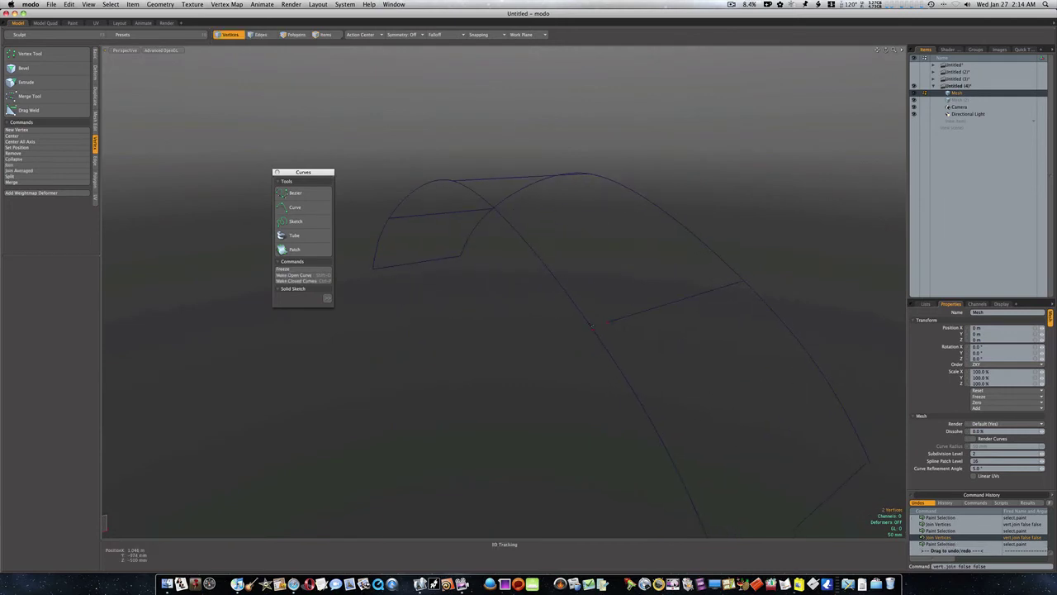
pyautogui.click(311, 281)
pyautogui.moveTo(450, 241)
pyautogui.keyDown('alt'); pyautogui.mouseDown()
pyautogui.moveTo(489, 237)
pyautogui.moveTo(669, 322)
pyautogui.moveTo(677, 313)
pyautogui.mouseUp(); pyautogui.keyUp('alt')
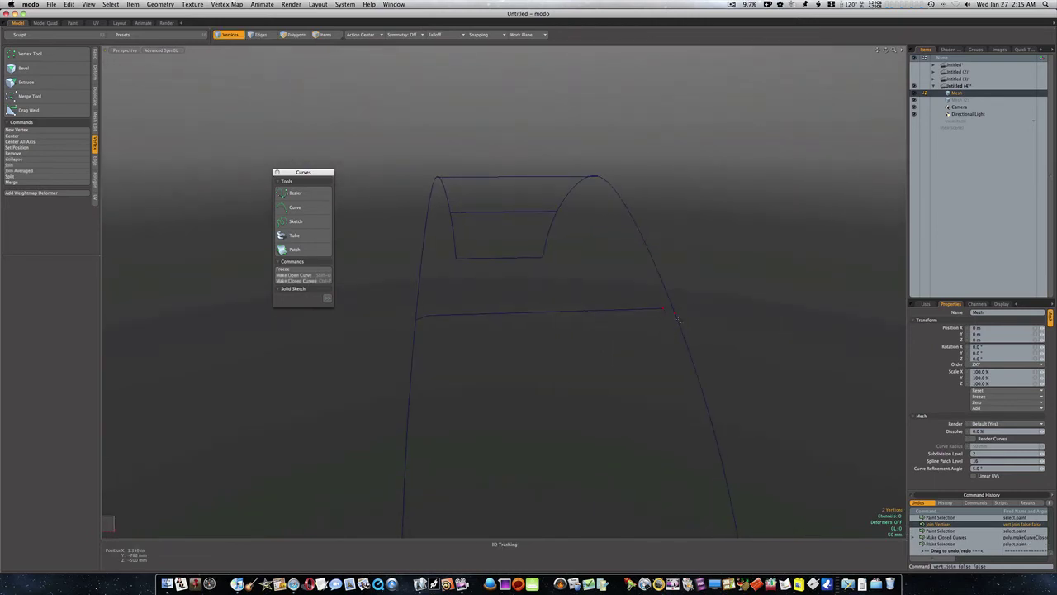
pyautogui.click(308, 282)
pyautogui.click(309, 281)
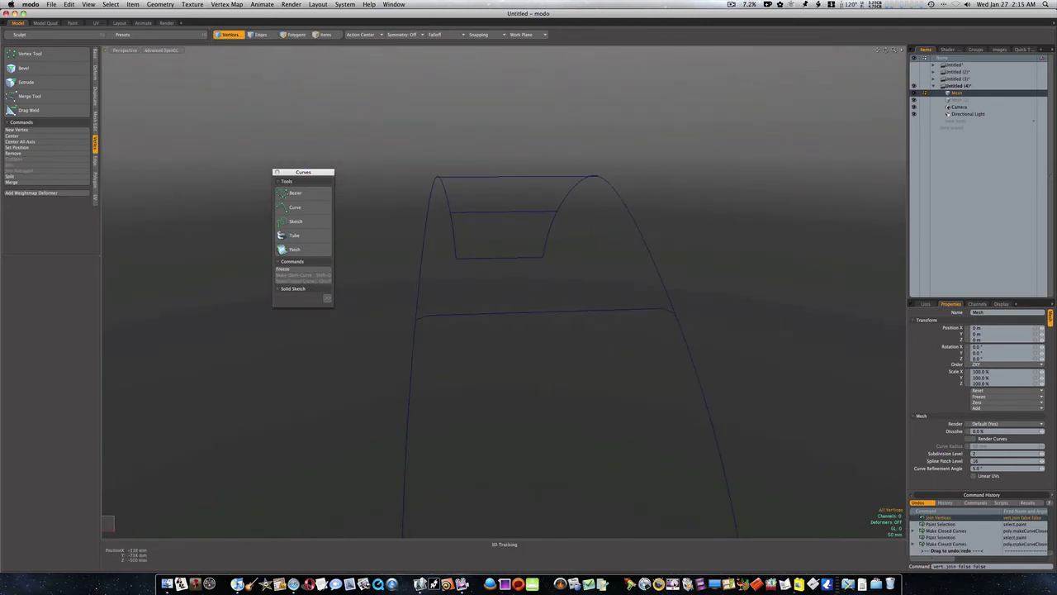
# - Join the paired vertices at both ends of the fourth cross curve
pyautogui.moveTo(428, 315); pyautogui.dragTo(417, 319)
pyautogui.press('j')
pyautogui.moveTo(662, 308)
pyautogui.mouseDown()
pyautogui.moveTo(675, 313)
pyautogui.moveTo(651, 340)
pyautogui.moveTo(681, 351)
pyautogui.moveTo(677, 337)
pyautogui.mouseUp()
pyautogui.press('j')
# - Link both ends of the last end cross curve to the adjacent arch end vertices with two-vertex closed curves
pyautogui.scroll(-3, 643, 332)
pyautogui.click(541, 426)
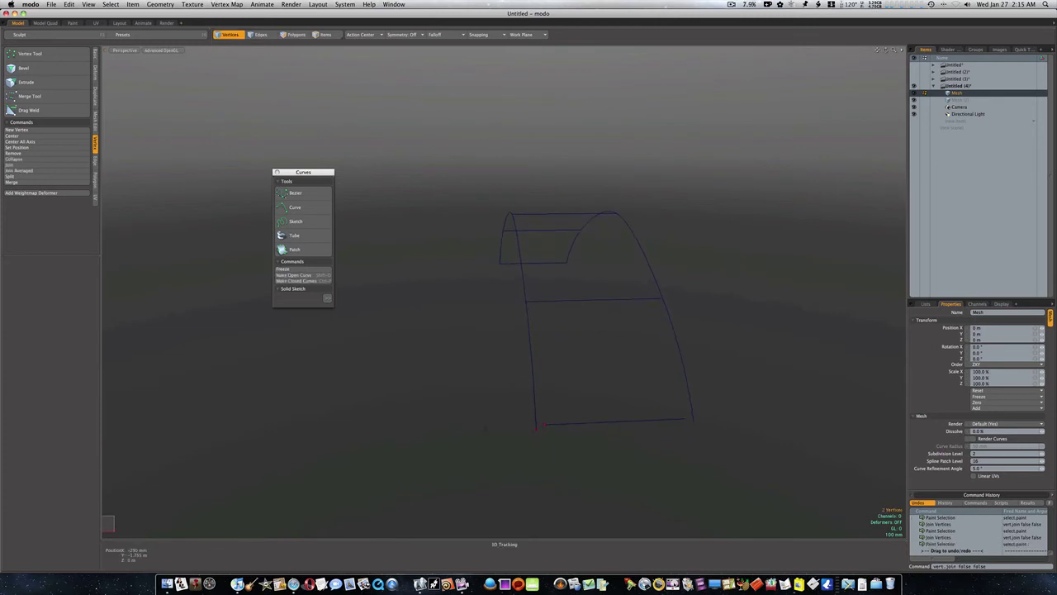
pyautogui.click(310, 282)
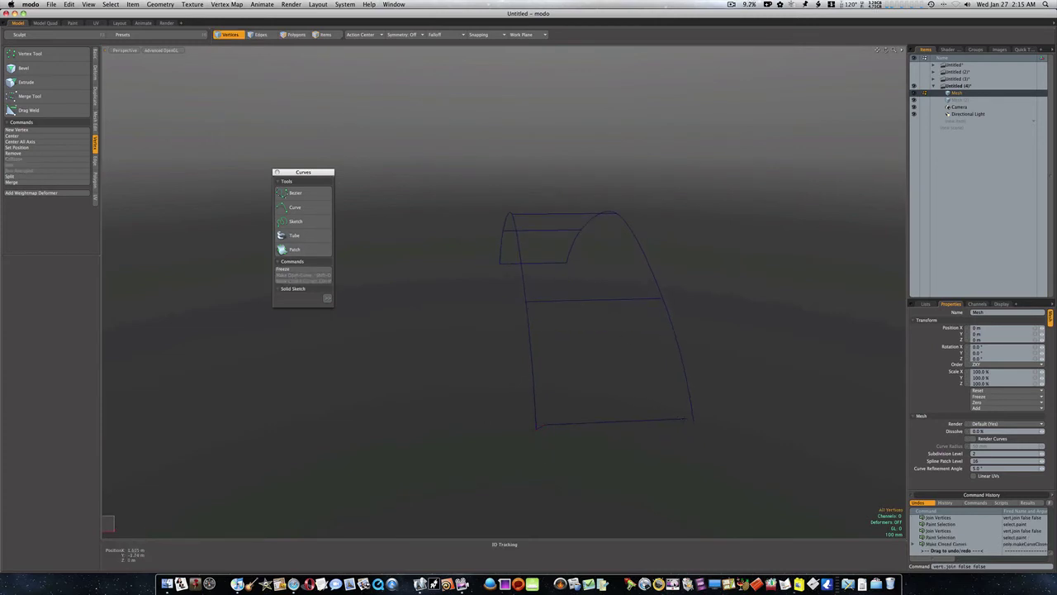
pyautogui.click(690, 419)
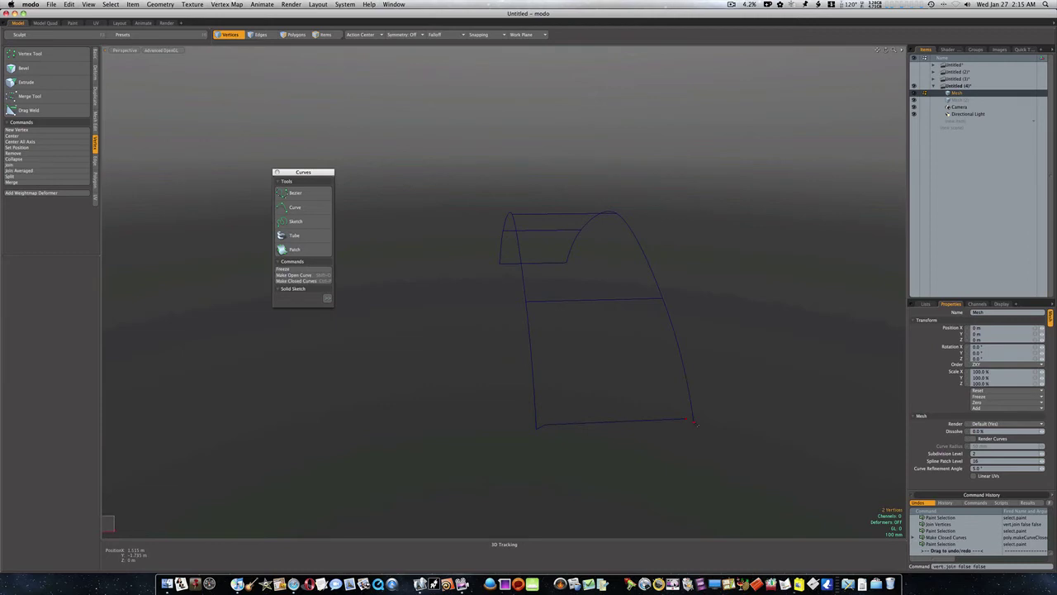
pyautogui.hotkey('ctrl', 'p')
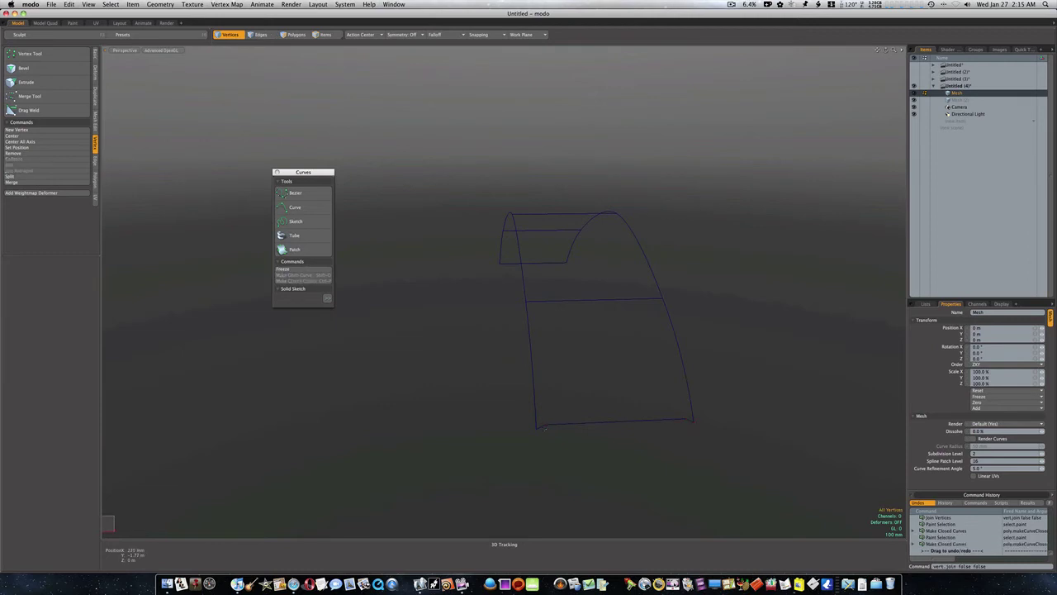
# - Join the vertex pairs at both corners of the last end cross curve
pyautogui.click(541, 426)
pyautogui.press('j')
pyautogui.click(692, 421)
pyautogui.hotkey('ctrl', 'j')
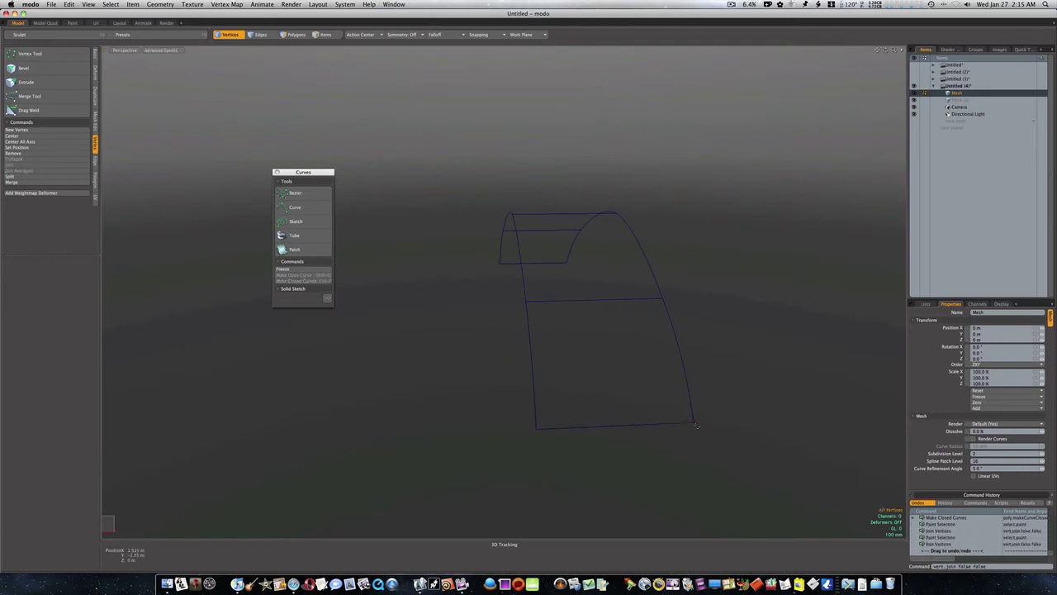
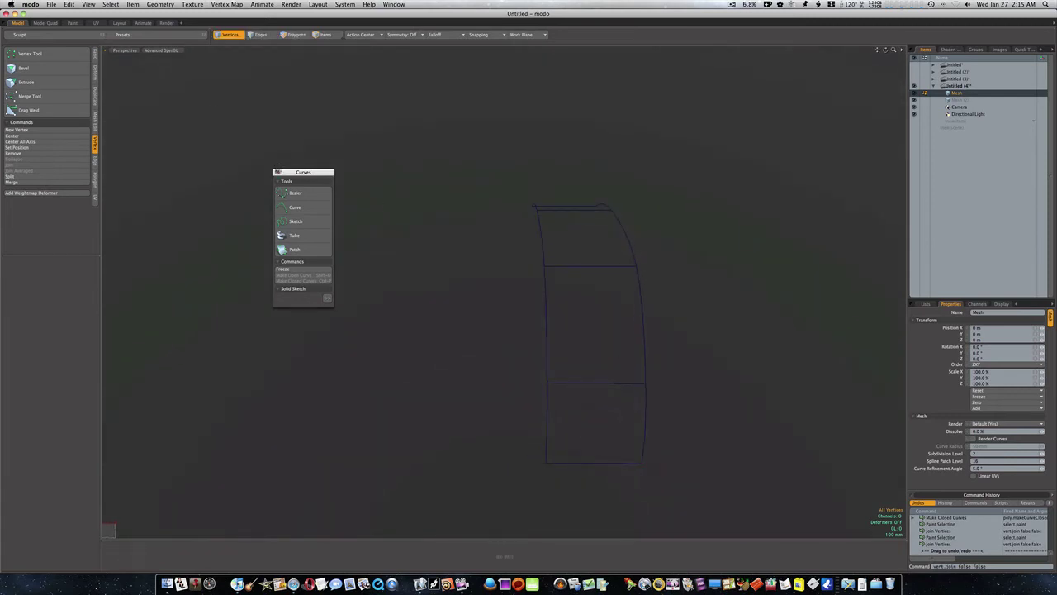
# - Select all edges of the curve network and start the Patch Curves tool on them in Define Patch mode
pyautogui.keyDown('ctrl'); pyautogui.keyDown('alt'); pyautogui.moveTo(578, 289); pyautogui.dragTo(600, 287); pyautogui.keyUp('alt'); pyautogui.keyUp('ctrl')
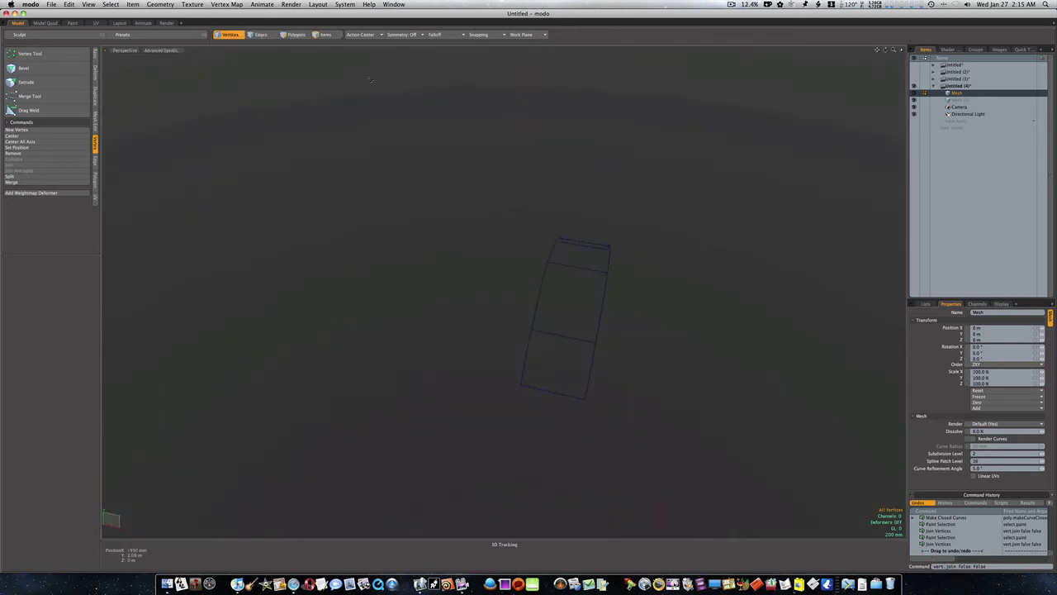
pyautogui.click(265, 35)
pyautogui.keyDown('alt'); pyautogui.moveTo(434, 198); pyautogui.dragTo(454, 195); pyautogui.keyUp('alt')
pyautogui.moveTo(680, 428); pyautogui.dragTo(686, 432, button='right')
pyautogui.moveTo(686, 432)
pyautogui.keyDown('alt'); pyautogui.mouseDown()
pyautogui.moveTo(657, 392)
pyautogui.moveTo(455, 338)
pyautogui.moveTo(663, 389)
pyautogui.mouseUp(); pyautogui.keyUp('alt')
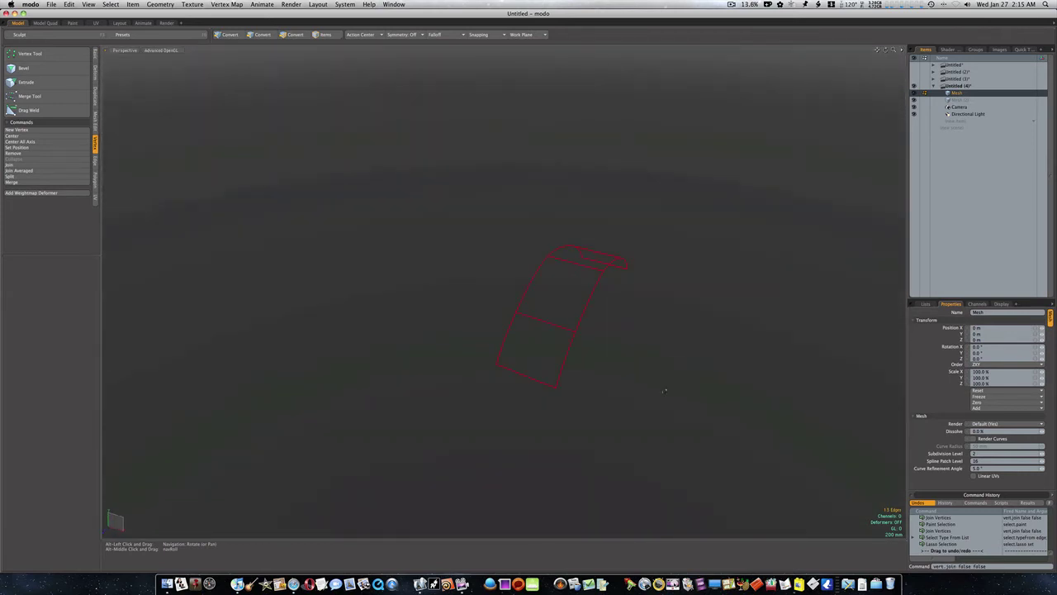
pyautogui.click(95, 56)
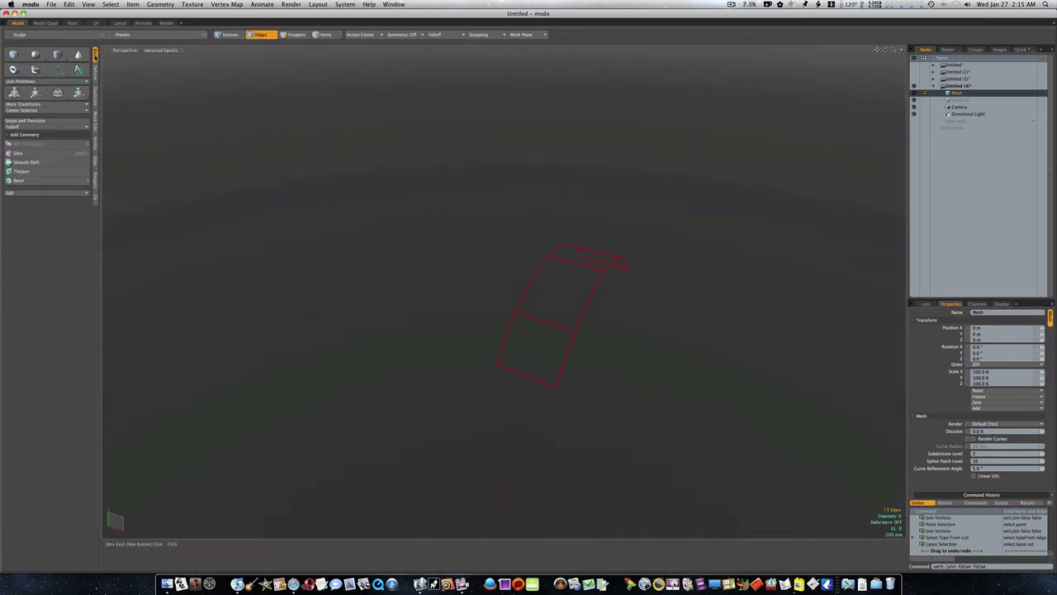
pyautogui.click(63, 69)
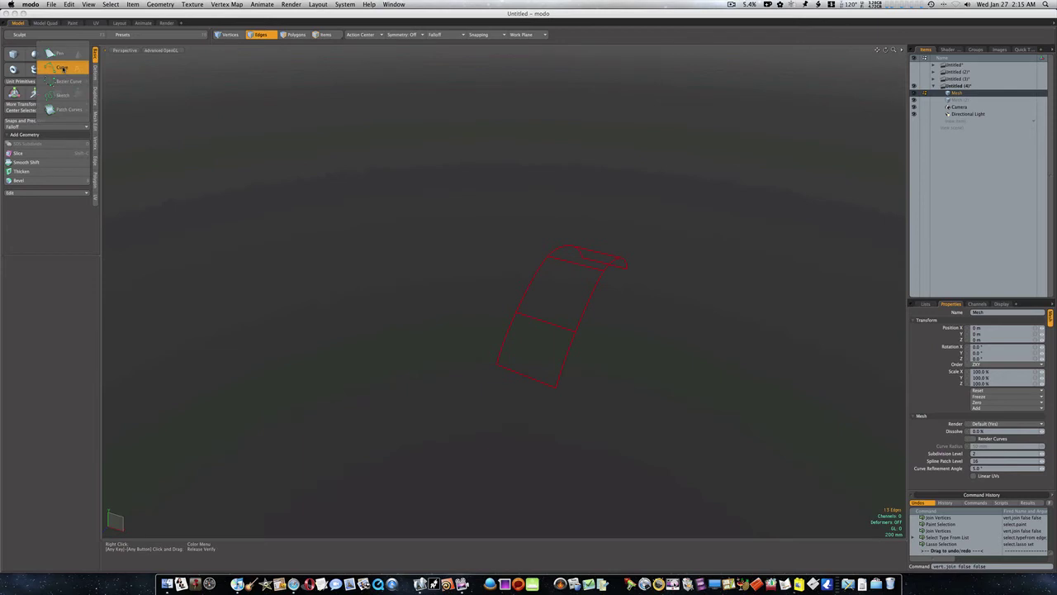
pyautogui.click(69, 110)
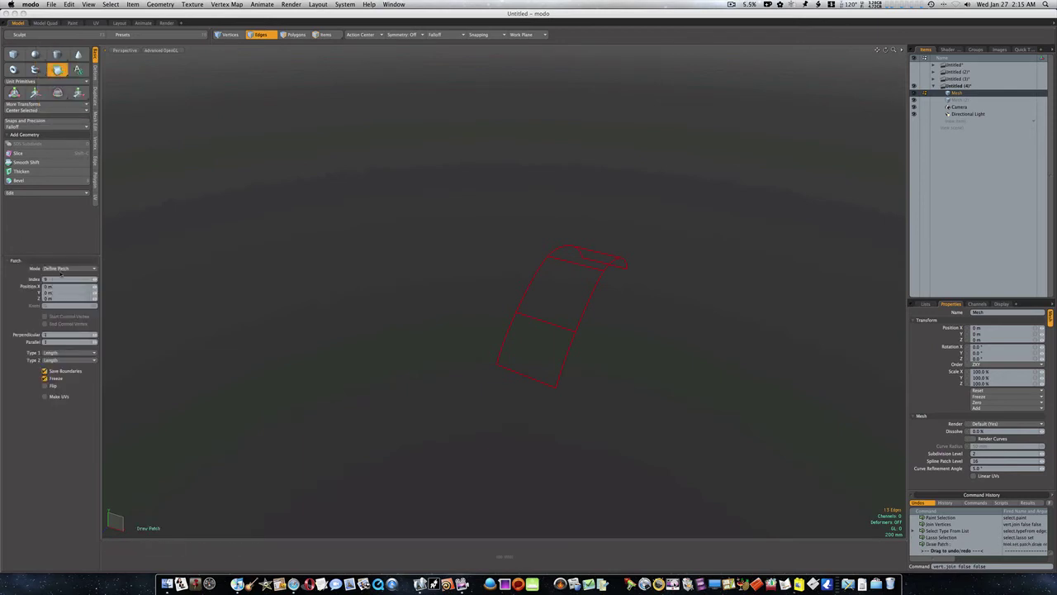
pyautogui.click(398, 266)
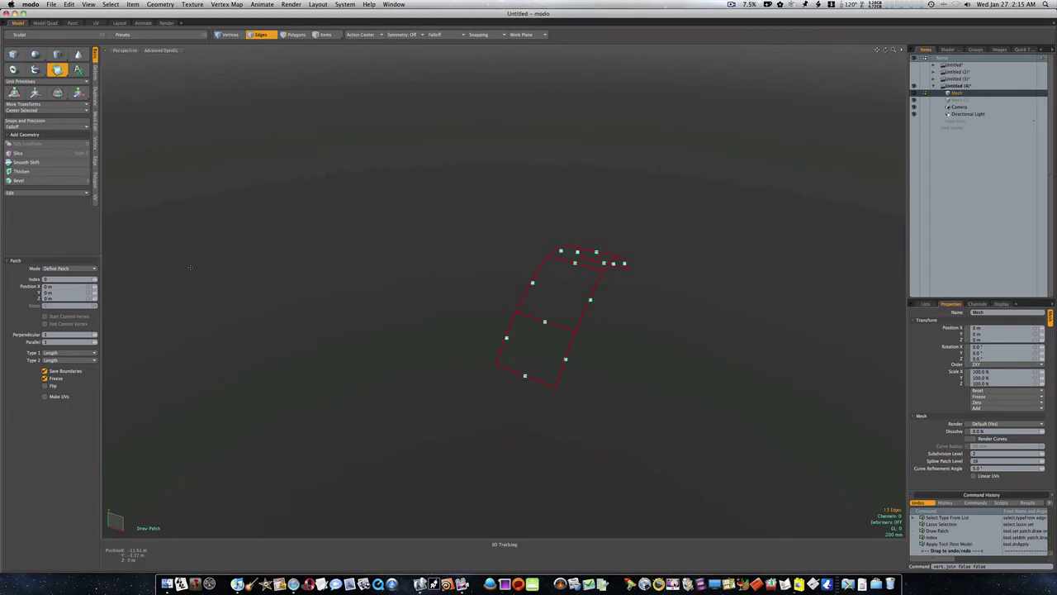
# - Turn off Freeze for the patch tool and fill the first end quad of the curve network with a patch
pyautogui.keyDown('alt'); pyautogui.moveTo(471, 293); pyautogui.dragTo(493, 290); pyautogui.keyUp('alt')
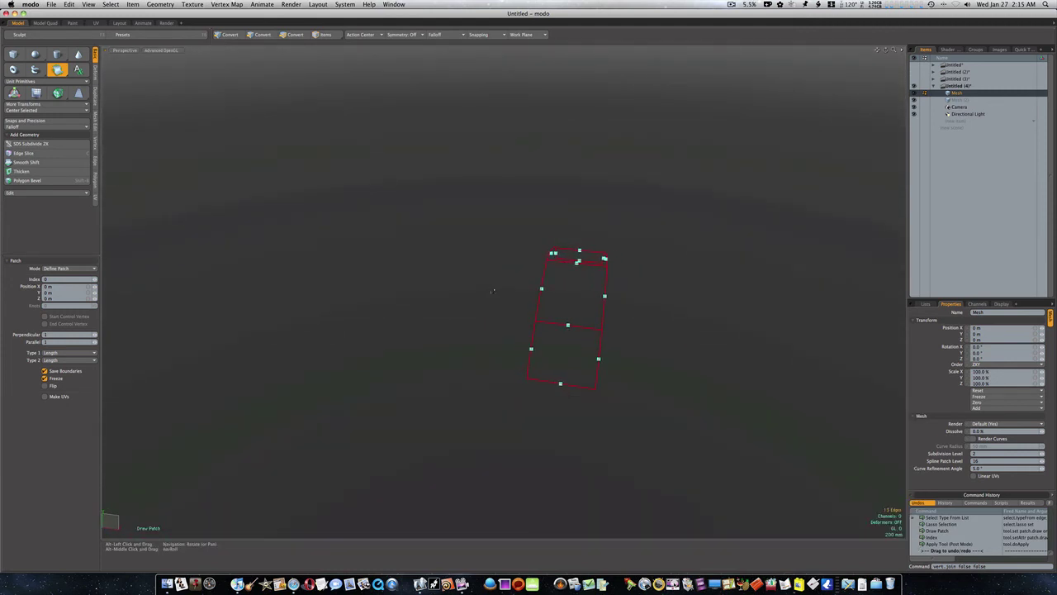
pyautogui.keyDown('alt'); pyautogui.moveTo(492, 291); pyautogui.dragTo(499, 279); pyautogui.keyUp('alt')
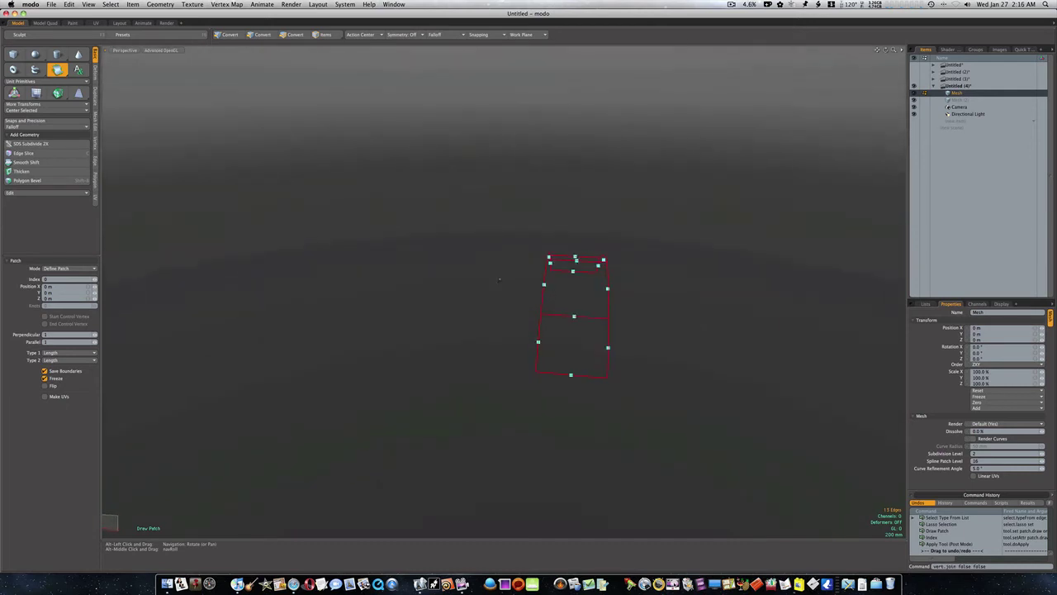
pyautogui.press('2')
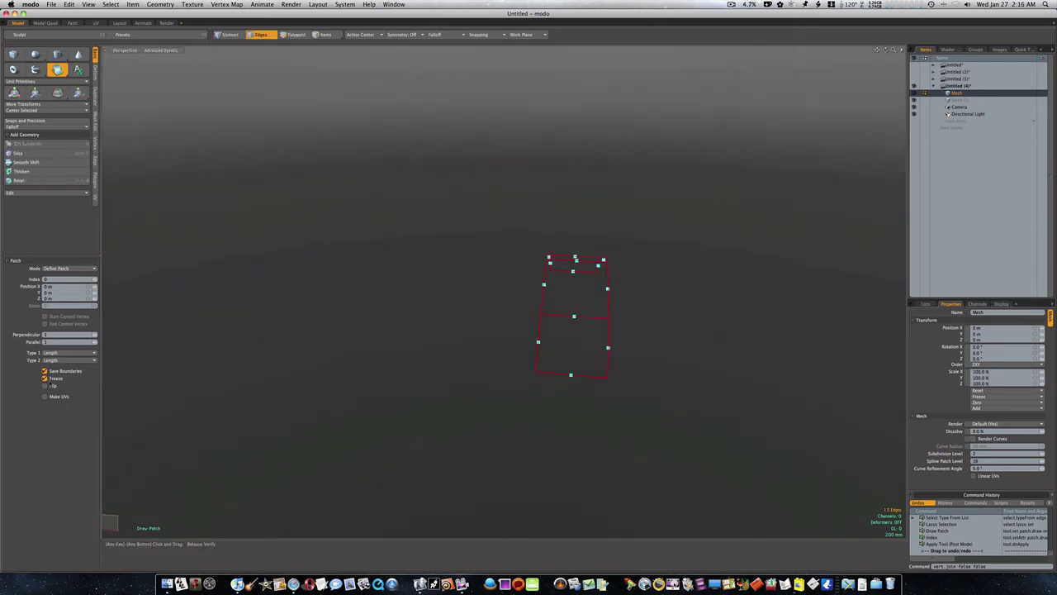
pyautogui.click(45, 378)
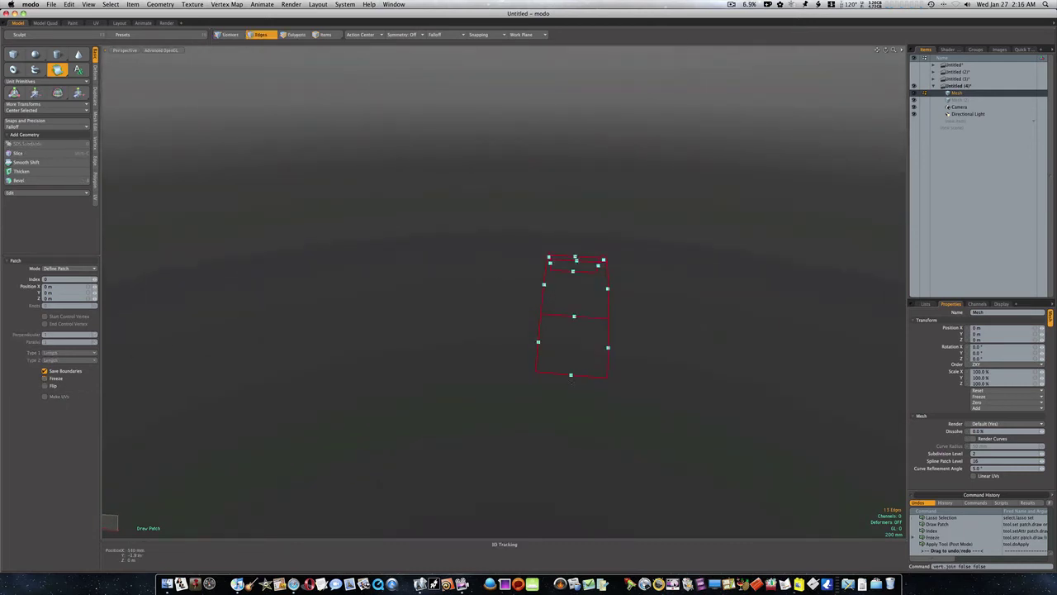
pyautogui.click(572, 377)
pyautogui.click(538, 343)
pyautogui.click(609, 349)
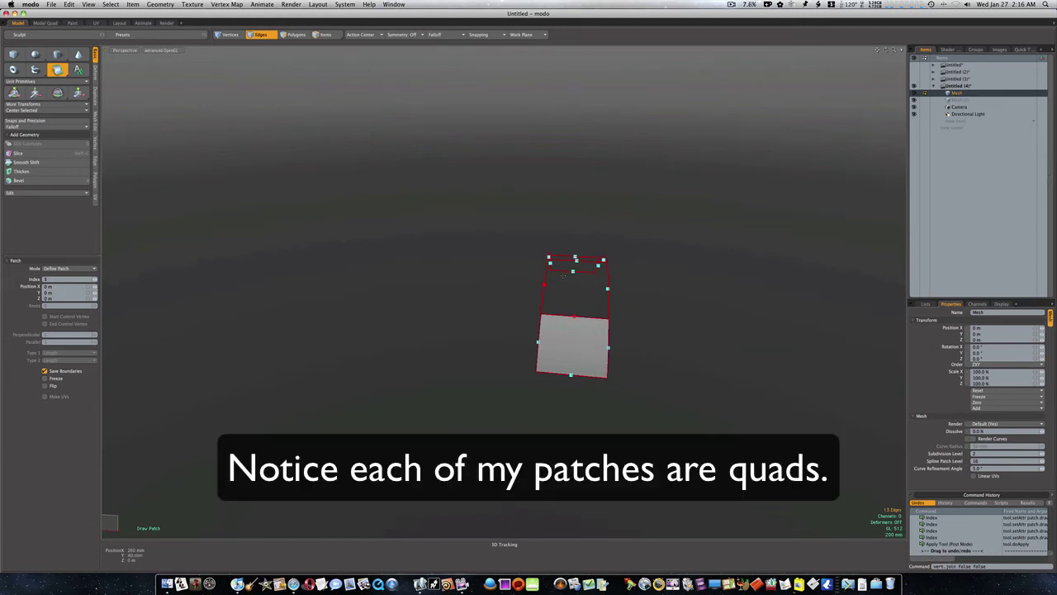
# - Define patches from the boundary curves of the remaining quads until the whole arch strip is surfaced
pyautogui.click(612, 286)
pyautogui.keyDown('alt'); pyautogui.moveTo(615, 286); pyautogui.dragTo(471, 331); pyautogui.keyUp('alt')
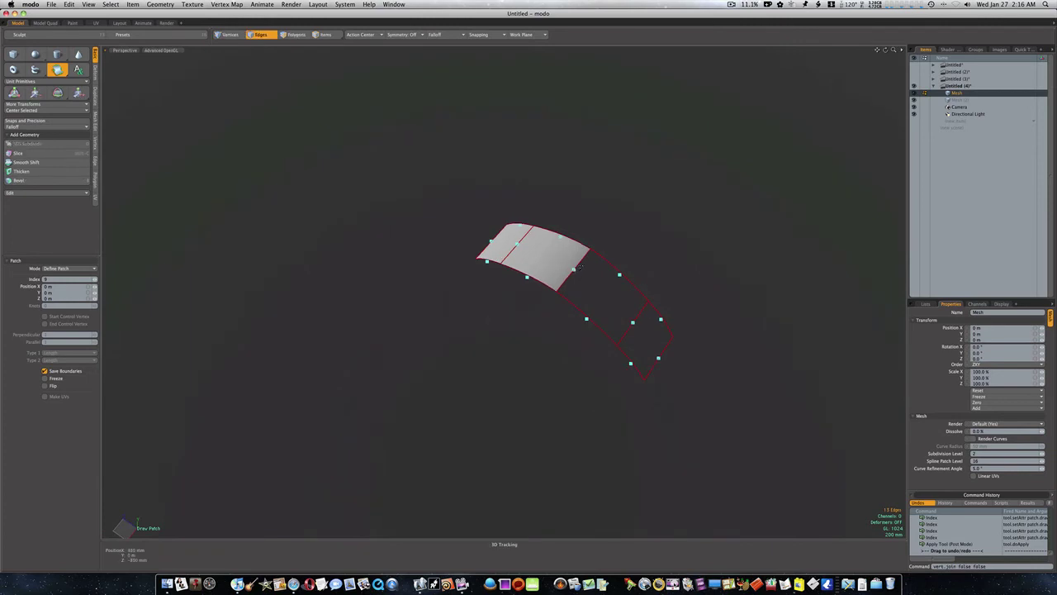
pyautogui.click(620, 275)
pyautogui.click(587, 318)
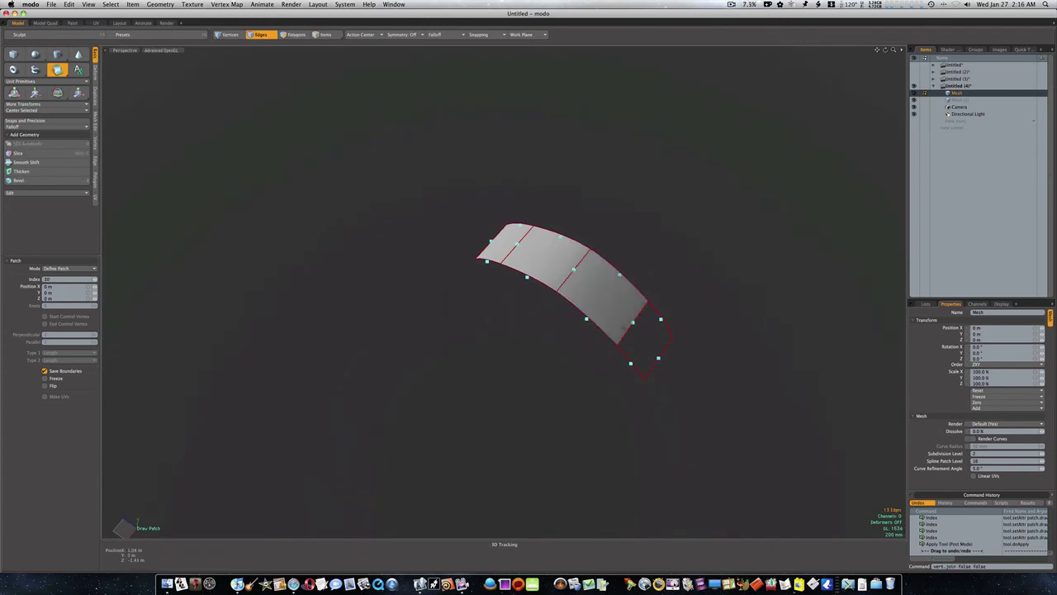
pyautogui.click(634, 324)
pyautogui.click(662, 322)
pyautogui.click(659, 359)
pyautogui.click(632, 365)
pyautogui.moveTo(637, 362)
pyautogui.keyDown('alt'); pyautogui.mouseDown()
pyautogui.moveTo(736, 292)
pyautogui.moveTo(644, 368)
pyautogui.mouseUp(); pyautogui.keyUp('alt')
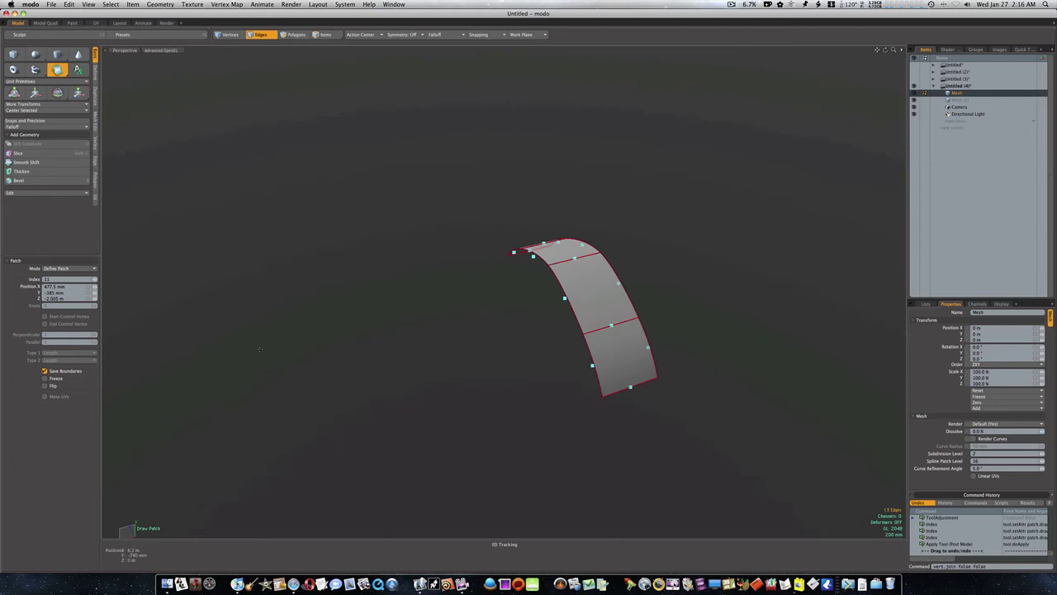
# - Turn Freeze back on so the arch patches become plain polygons
pyautogui.moveTo(663, 302)
pyautogui.keyDown('alt'); pyautogui.mouseDown()
pyautogui.moveTo(580, 297)
pyautogui.moveTo(549, 281)
pyautogui.moveTo(644, 296)
pyautogui.mouseUp(); pyautogui.keyUp('alt')
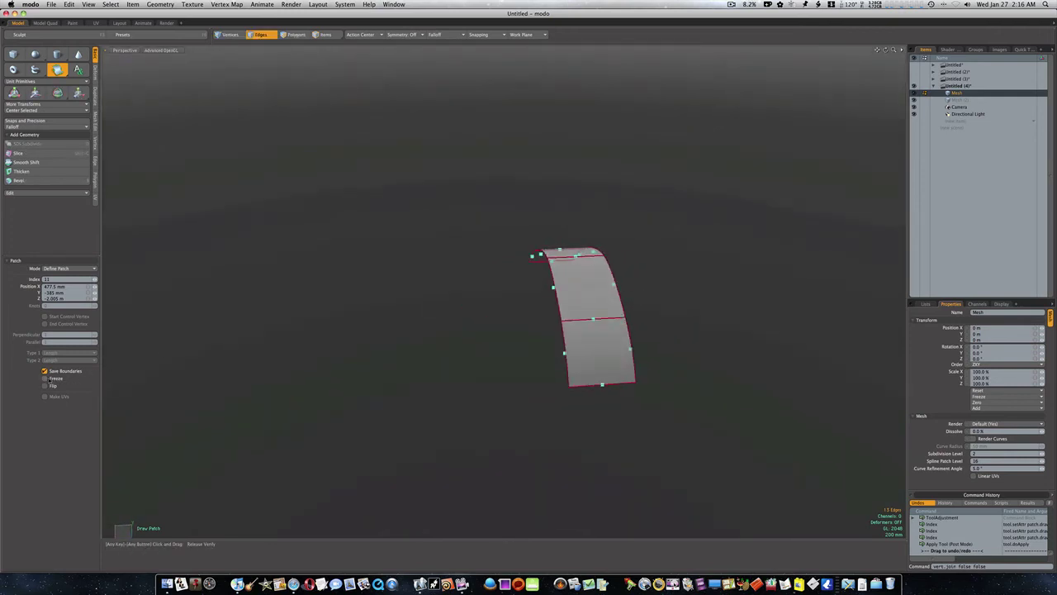
pyautogui.click(47, 379)
pyautogui.keyDown('alt'); pyautogui.moveTo(679, 309); pyautogui.dragTo(434, 328); pyautogui.keyUp('alt')
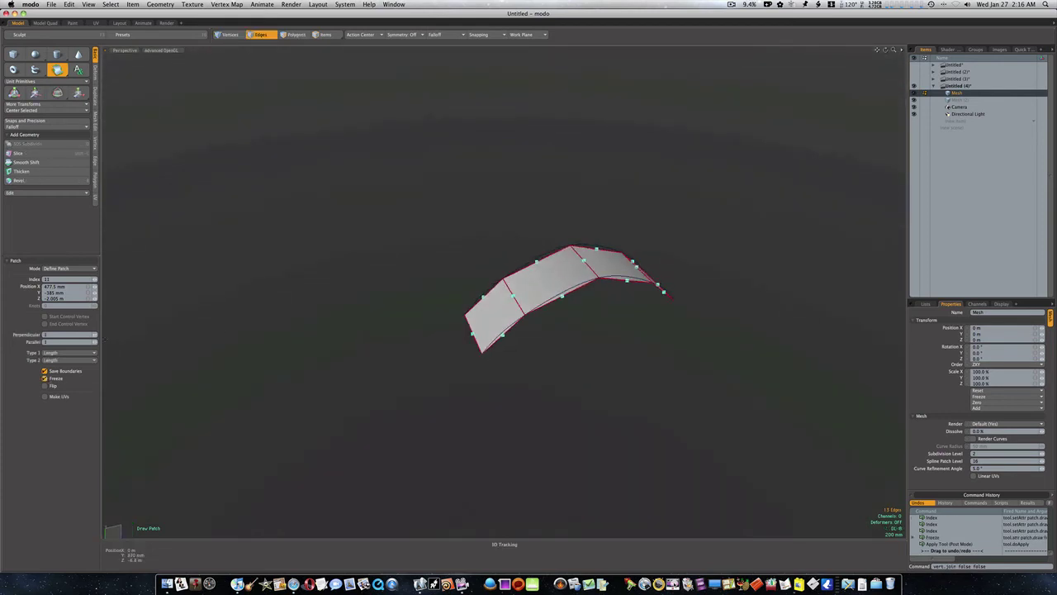
# - Try other Perpendicular and Parallel segment counts on the arch patches
pyautogui.moveTo(95, 336)
pyautogui.mouseDown()
pyautogui.moveTo(106, 335)
pyautogui.moveTo(93, 342)
pyautogui.mouseUp()
pyautogui.click(96, 342)
pyautogui.click(93, 335)
pyautogui.click(94, 335)
pyautogui.click(93, 336)
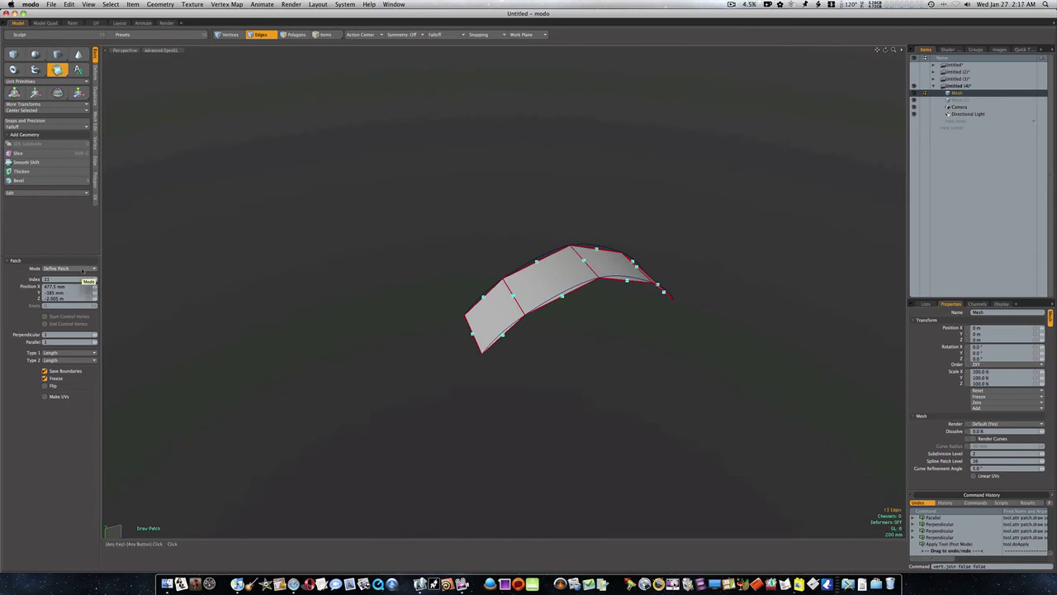
# - Set the patch mode to Extend and pull new patches outward from both long sides of two adjacent arch quads
pyautogui.click(82, 269)
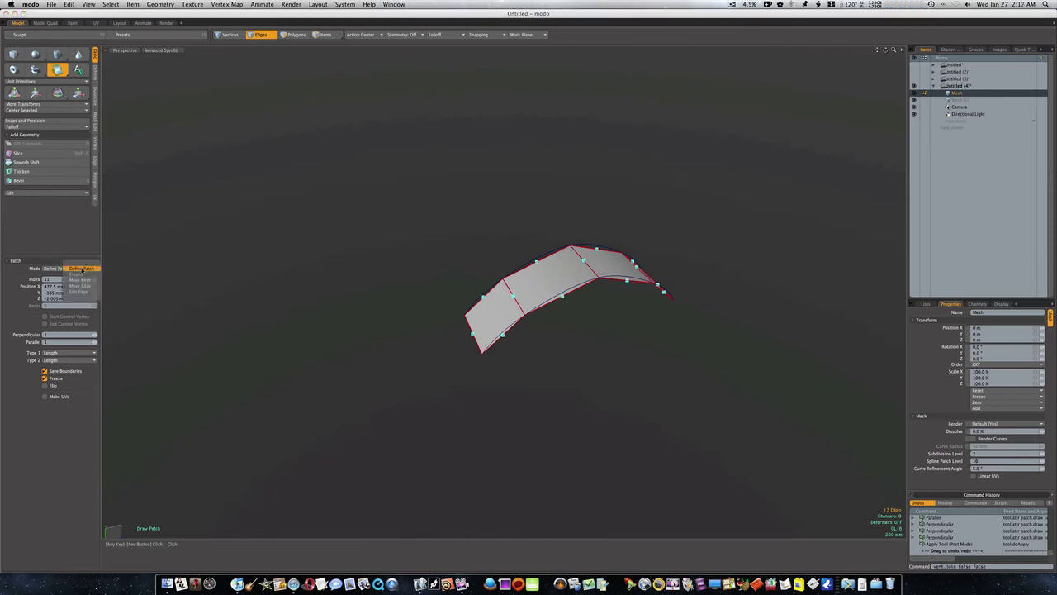
pyautogui.click(81, 275)
pyautogui.keyDown('alt'); pyautogui.moveTo(430, 322); pyautogui.dragTo(470, 335); pyautogui.keyUp('alt')
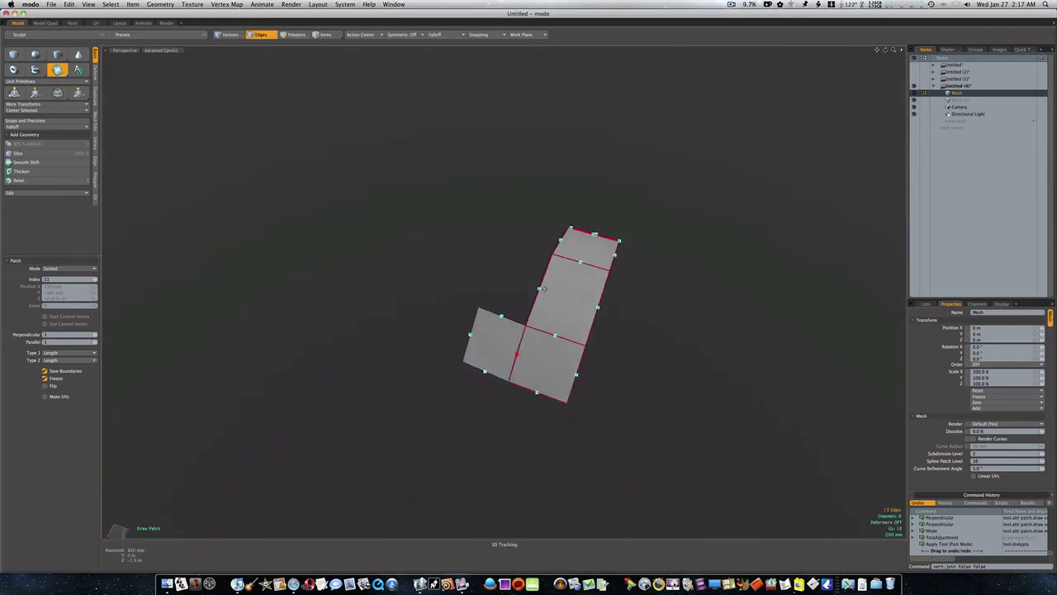
pyautogui.moveTo(540, 289); pyautogui.dragTo(494, 270)
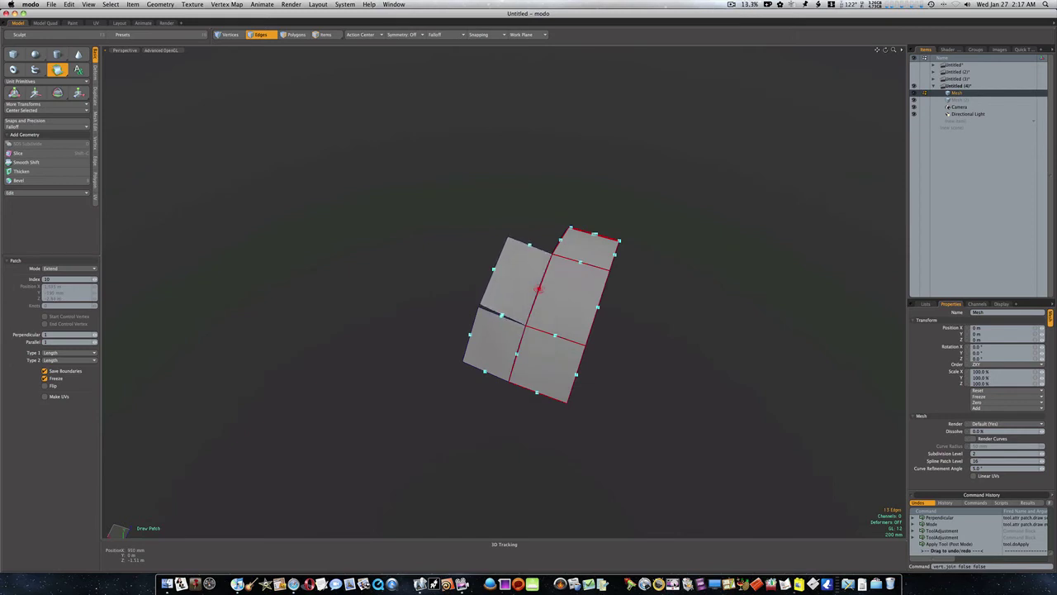
pyautogui.moveTo(598, 307); pyautogui.dragTo(646, 318)
pyautogui.moveTo(578, 375); pyautogui.dragTo(621, 390)
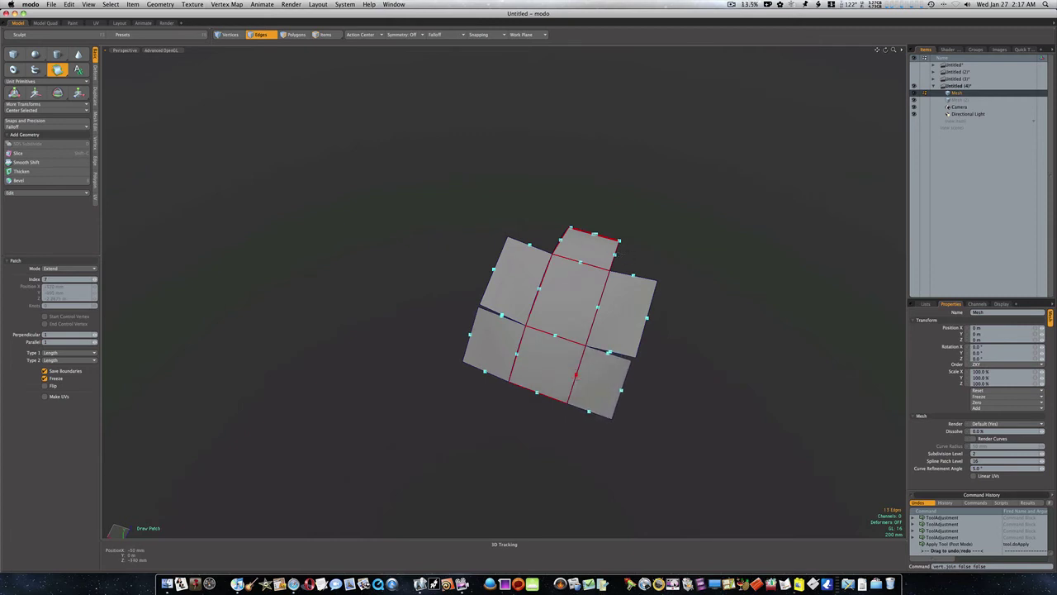
# - Extend further patches outward from the open side edges of the arch surface, viewing it from different sides
pyautogui.keyDown('alt'); pyautogui.moveTo(667, 269); pyautogui.dragTo(536, 378); pyautogui.keyUp('alt')
pyautogui.moveTo(514, 307); pyautogui.dragTo(412, 413)
pyautogui.keyDown('alt'); pyautogui.moveTo(624, 368); pyautogui.dragTo(541, 334); pyautogui.keyUp('alt')
pyautogui.moveTo(613, 310); pyautogui.dragTo(727, 304)
pyautogui.moveTo(660, 276); pyautogui.dragTo(572, 355)
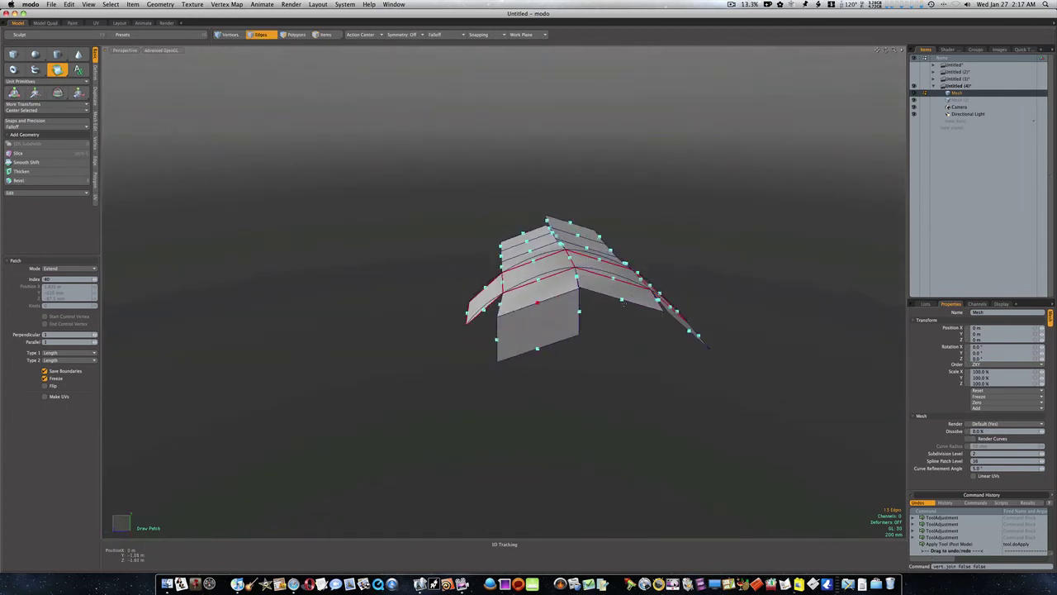
# - Extend three side-by-side patches downward from the end edges of the arch surface, and drop the tool
pyautogui.moveTo(622, 299); pyautogui.dragTo(543, 433)
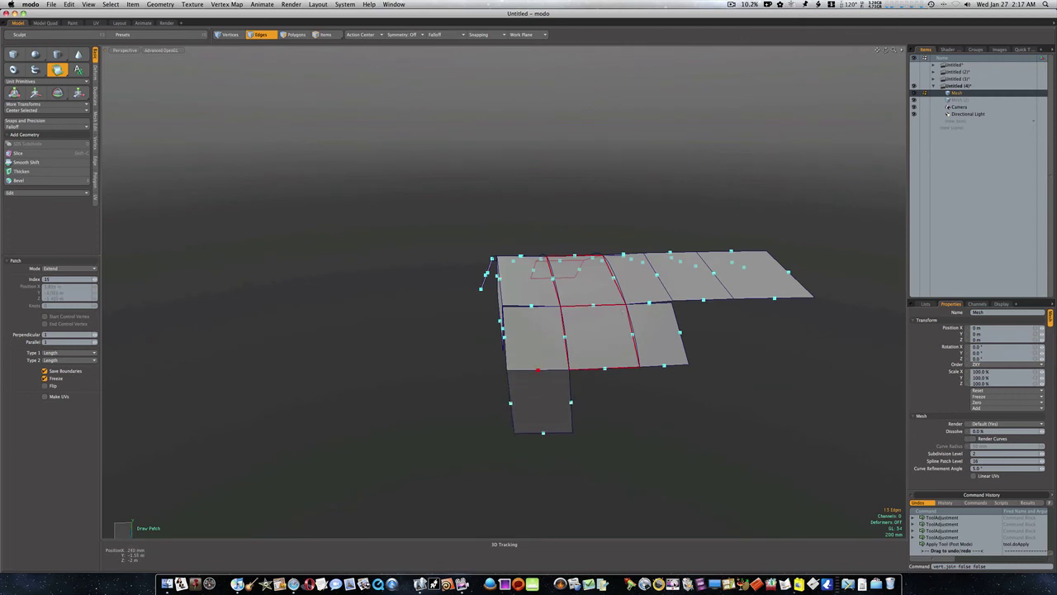
pyautogui.moveTo(606, 371); pyautogui.dragTo(608, 419)
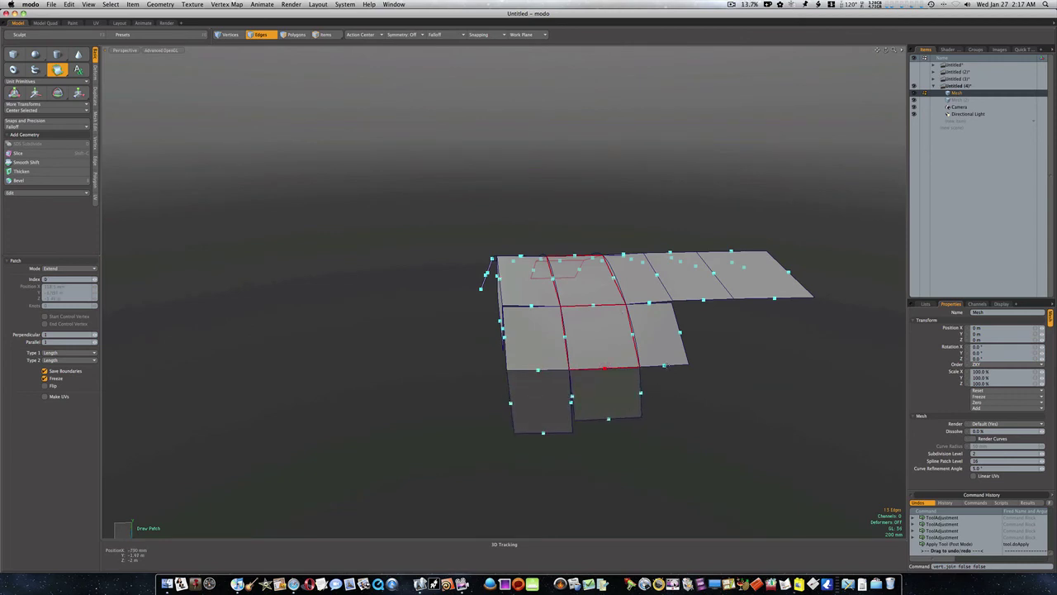
pyautogui.moveTo(664, 365); pyautogui.dragTo(667, 420)
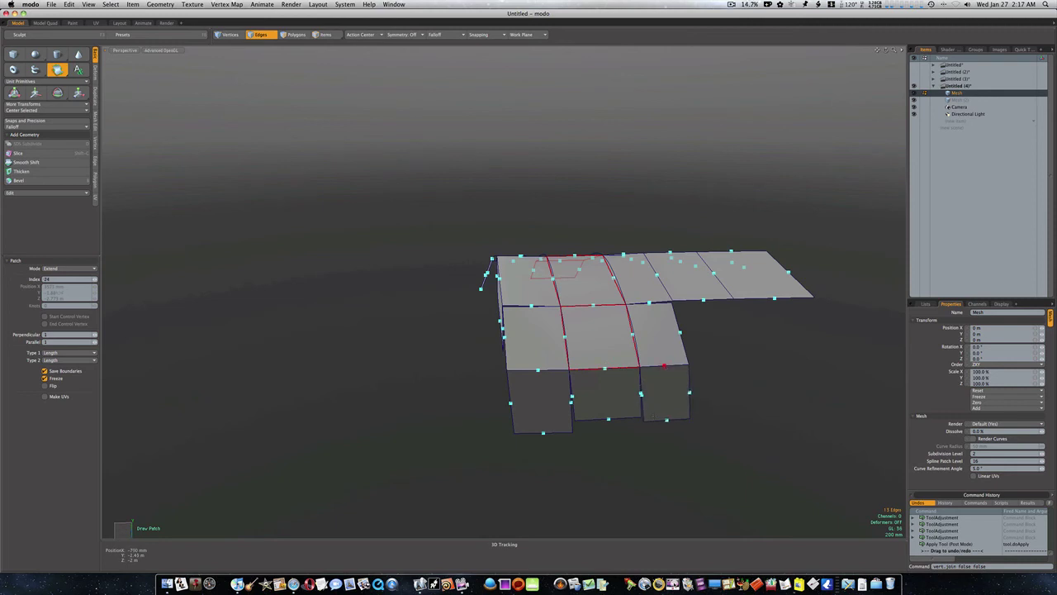
pyautogui.press('space')
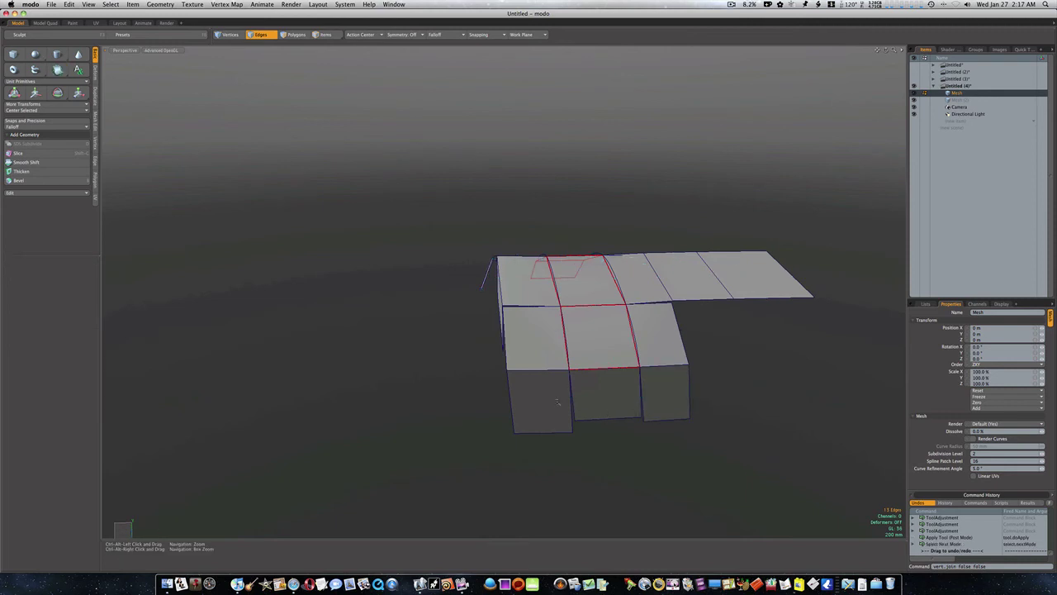
# - In vertex mode, join the split corner vertices on both sides of the arch where the extended side patches meet
pyautogui.scroll(3, 547, 419)
pyautogui.moveTo(547, 404)
pyautogui.keyDown('alt'); pyautogui.mouseDown()
pyautogui.moveTo(596, 389)
pyautogui.moveTo(702, 402)
pyautogui.moveTo(696, 380)
pyautogui.moveTo(601, 366)
pyautogui.mouseUp(); pyautogui.keyUp('alt')
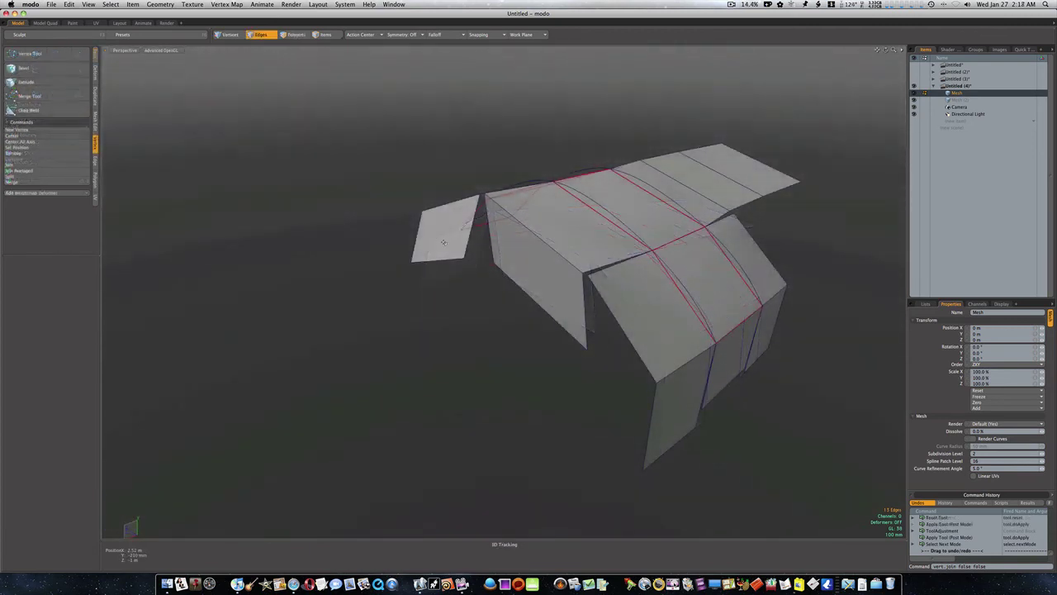
pyautogui.press('space')
pyautogui.press('space')
pyautogui.click(584, 274)
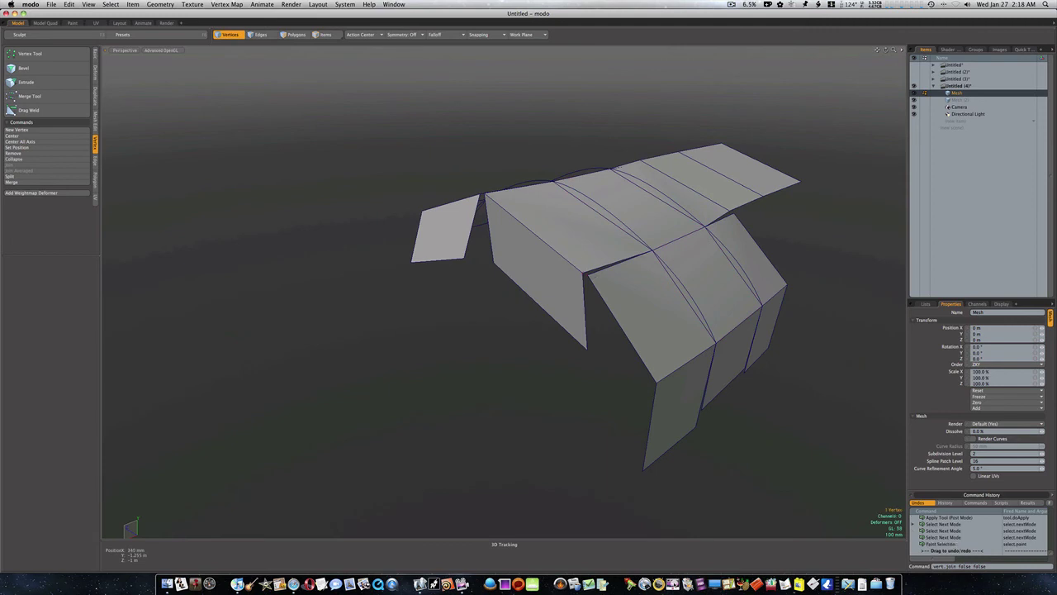
pyautogui.press('Home')
pyautogui.click(655, 245)
pyautogui.moveTo(717, 202); pyautogui.dragTo(749, 219, button='right')
pyautogui.press('Home')
# - Join the split lower corner vertices between the three patches hanging from the end of the arch
pyautogui.moveTo(771, 315); pyautogui.dragTo(772, 317, button='right')
pyautogui.moveTo(742, 367); pyautogui.dragTo(747, 374, button='right')
pyautogui.press('Home')
pyautogui.moveTo(699, 422); pyautogui.dragTo(693, 416, button='right')
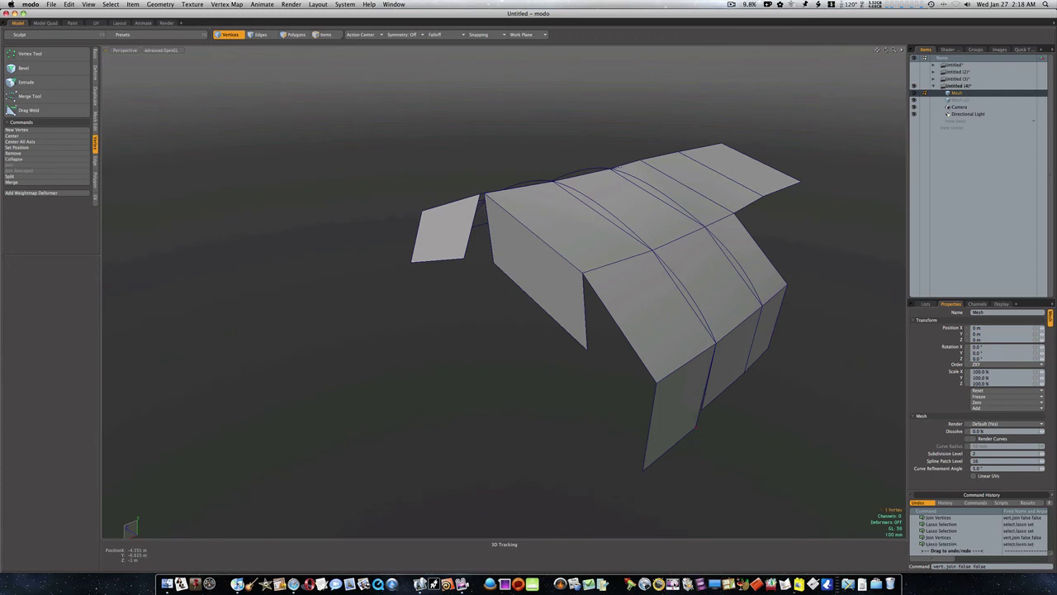
pyautogui.hotkey('ctrl', 'w')
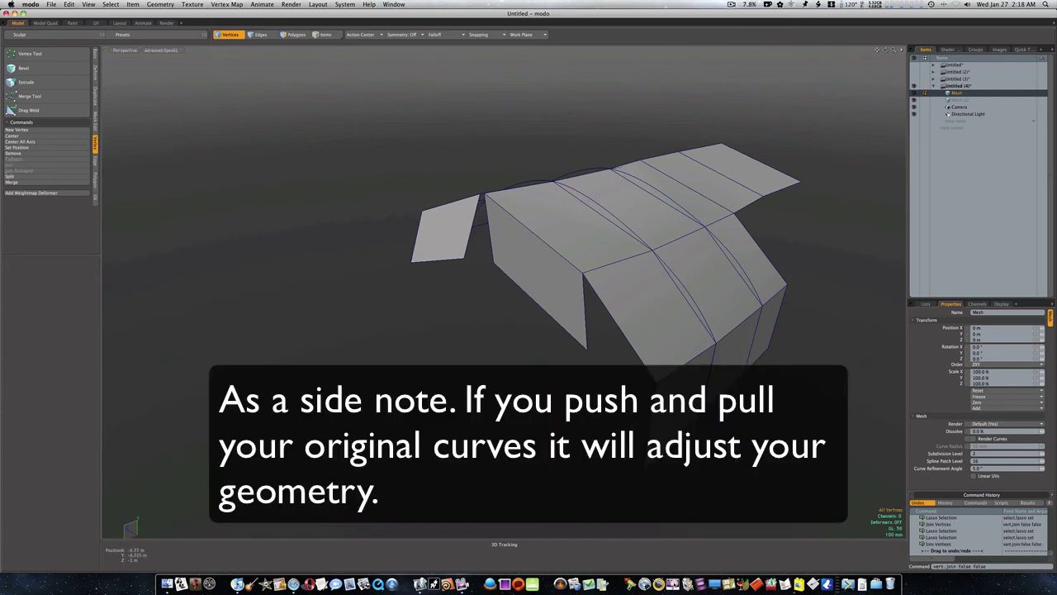
# - Join the split vertices where the two neighbouring downward side flaps meet
pyautogui.moveTo(473, 337)
pyautogui.keyDown('alt'); pyautogui.mouseDown()
pyautogui.moveTo(512, 354)
pyautogui.moveTo(490, 329)
pyautogui.mouseUp(); pyautogui.keyUp('alt')
pyautogui.moveTo(507, 245); pyautogui.dragTo(565, 265)
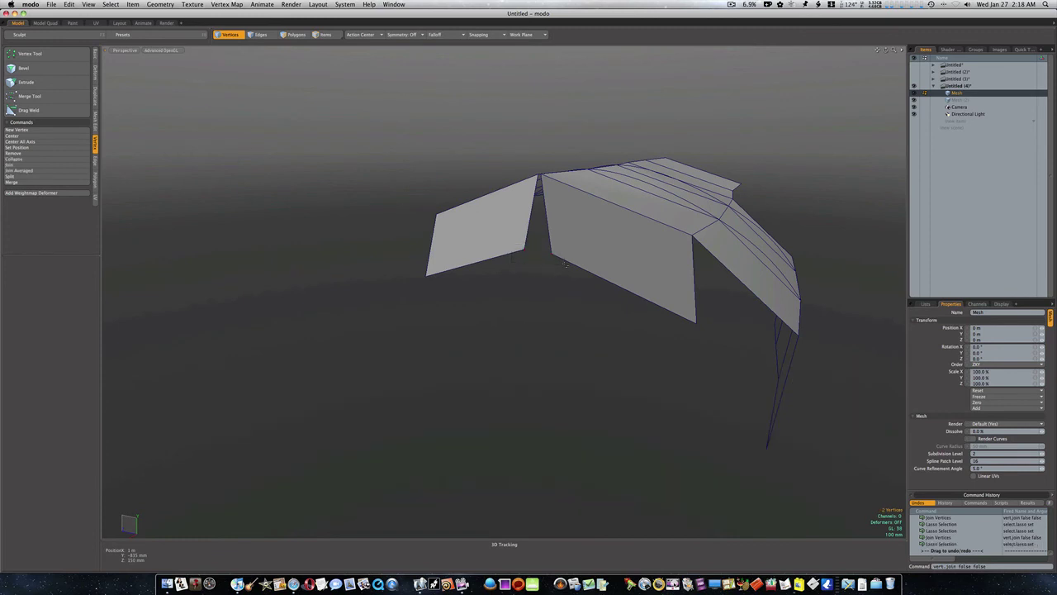
pyautogui.hotkey('ctrl', 'w')
pyautogui.keyDown('alt'); pyautogui.moveTo(531, 198); pyautogui.dragTo(544, 225); pyautogui.keyUp('alt')
pyautogui.hotkey('ctrl', 'w')
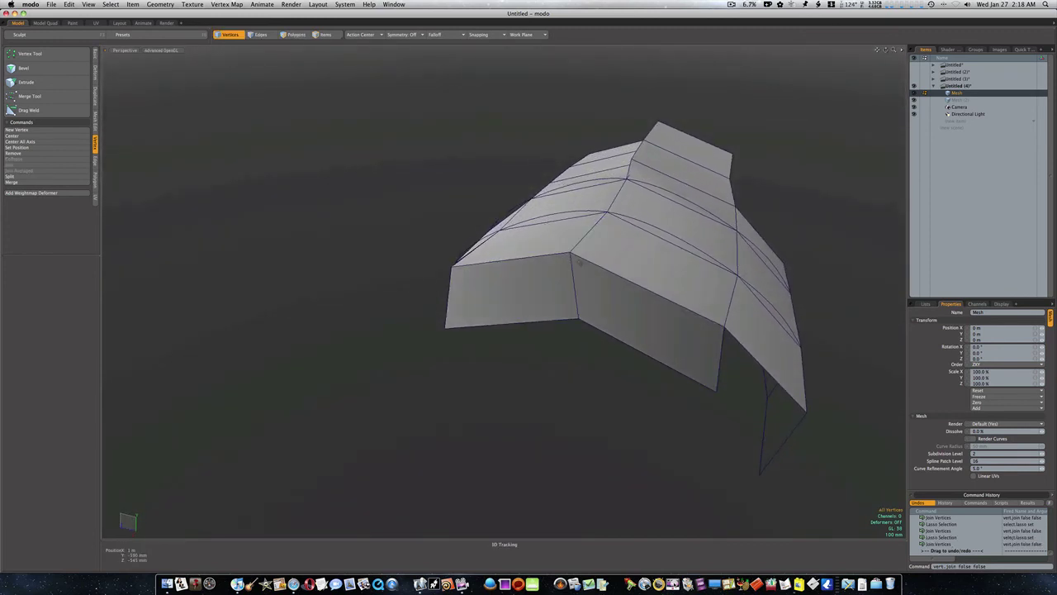
# - Join the vertex pairs along the open seam between the two long extended strips on the other side
pyautogui.keyDown('alt'); pyautogui.moveTo(538, 232); pyautogui.dragTo(578, 262); pyautogui.keyUp('alt')
pyautogui.moveTo(620, 163); pyautogui.dragTo(623, 165, button='right')
pyautogui.hotkey('ctrl', 'w')
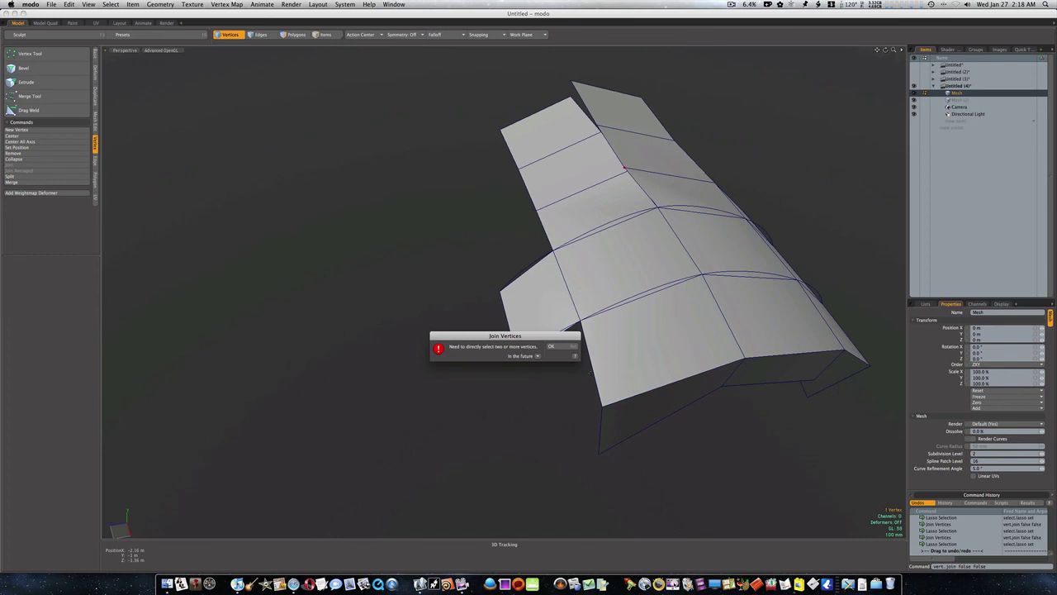
pyautogui.click(565, 346)
pyautogui.moveTo(623, 163); pyautogui.dragTo(634, 180, button='right')
pyautogui.hotkey('ctrl', 'w')
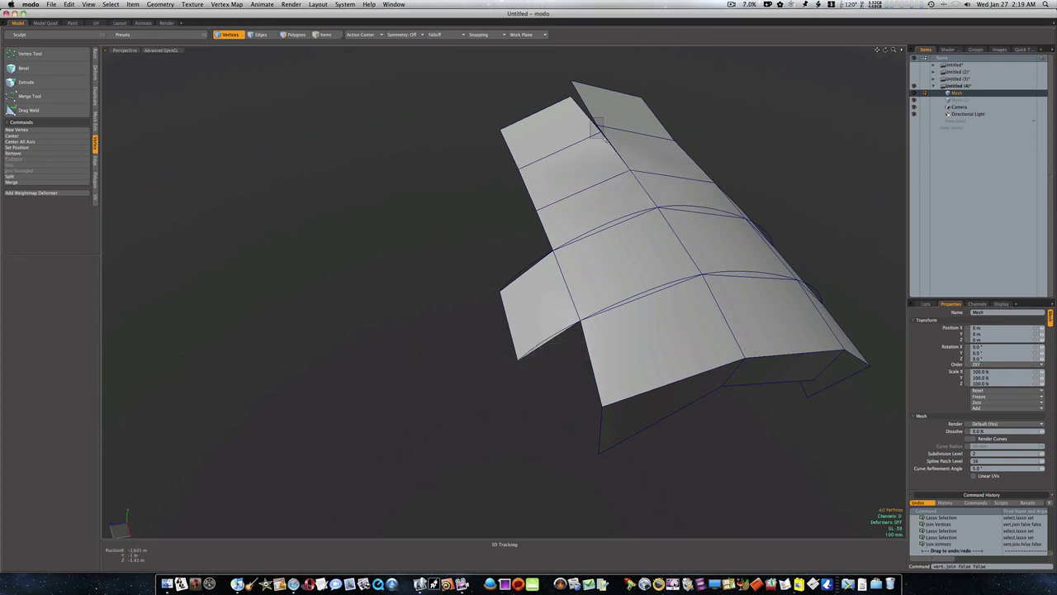
pyautogui.moveTo(563, 82); pyautogui.dragTo(564, 109, button='right')
pyautogui.hotkey('ctrl', 'w')
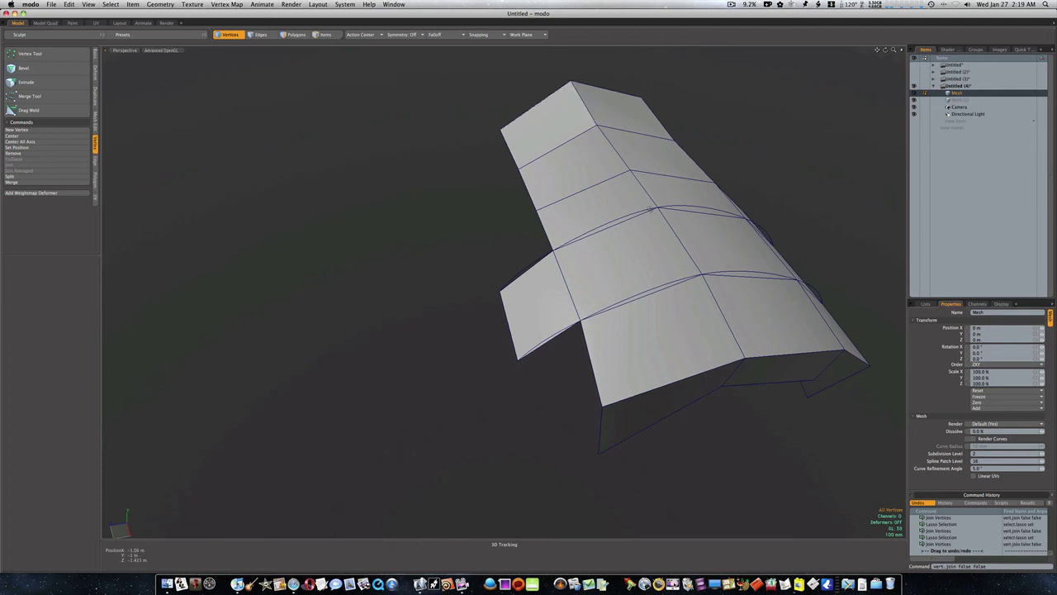
# - Lasso-select the vertices across the far cross seam and at the near-side edge to check for remaining split points
pyautogui.moveTo(461, 64); pyautogui.dragTo(682, 160, button='right')
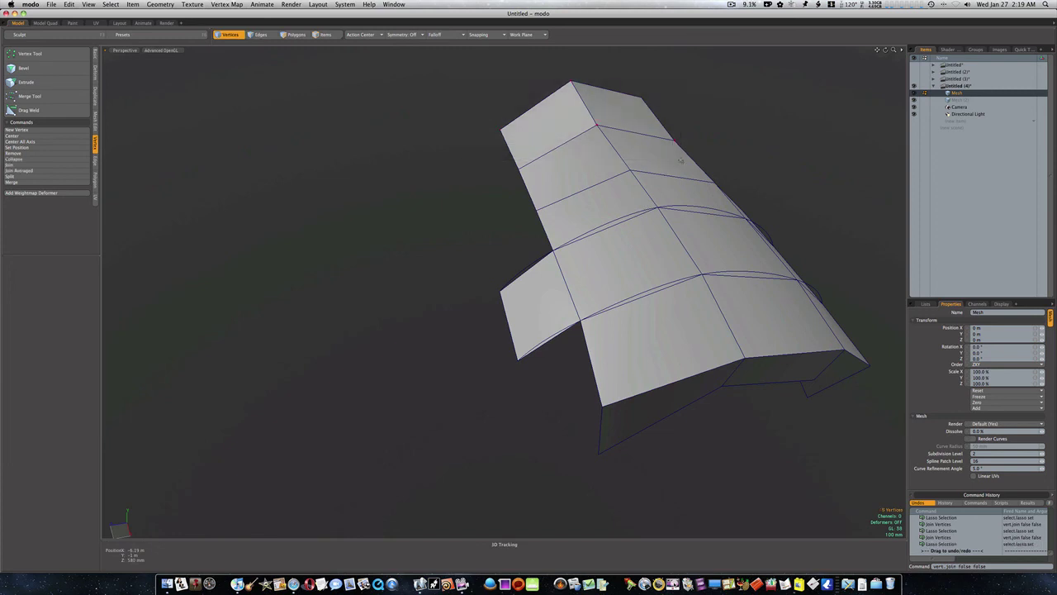
pyautogui.hotkey('ctrl', 'w')
pyautogui.moveTo(530, 200); pyautogui.dragTo(571, 245, button='right')
pyautogui.moveTo(575, 245)
pyautogui.keyDown('alt'); pyautogui.mouseDown()
pyautogui.moveTo(680, 195)
pyautogui.moveTo(591, 238)
pyautogui.mouseUp(); pyautogui.keyUp('alt')
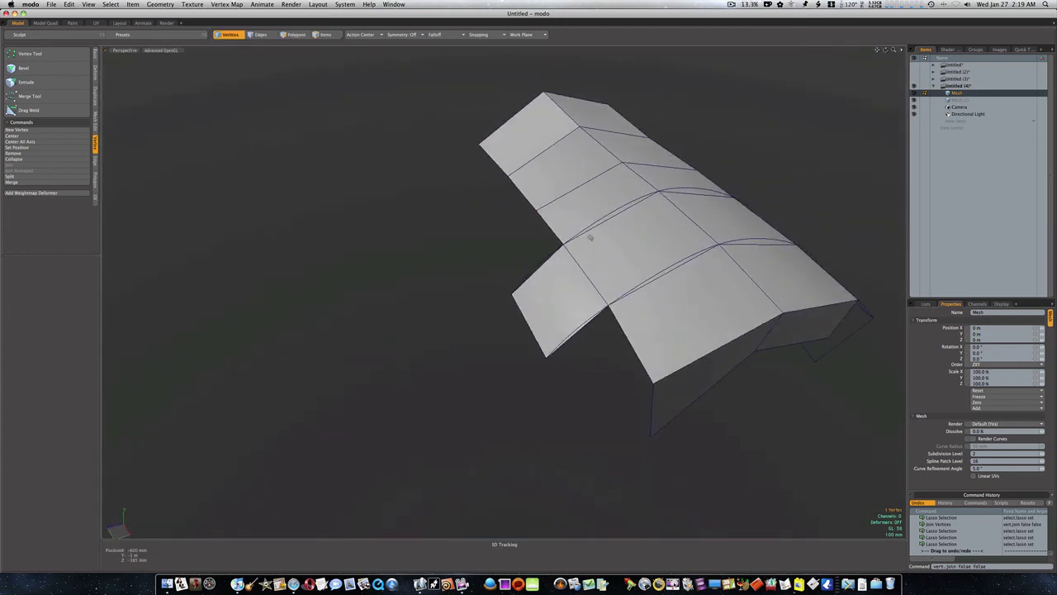
# - Clear the vertex selection and convert the whole welded patch mesh to subdivision surfaces
pyautogui.press('Tab')
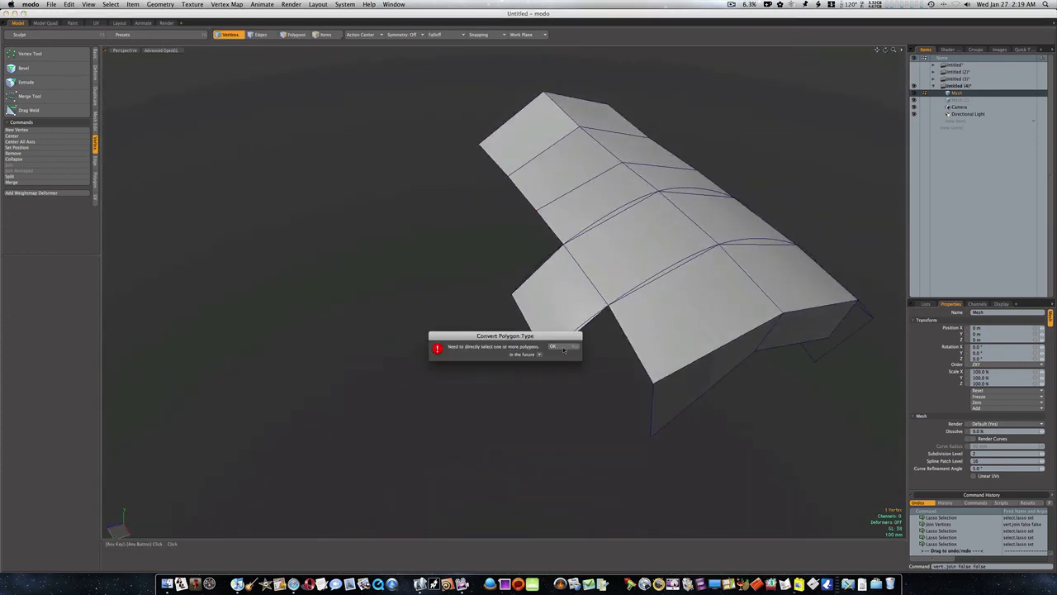
pyautogui.click(565, 348)
pyautogui.click(566, 381)
pyautogui.press('Tab')
# - Examine the smoothed arch and its side flaps from several angles, toggling subdivision off and on to compare
pyautogui.keyDown('alt'); pyautogui.moveTo(644, 304); pyautogui.dragTo(510, 282); pyautogui.keyUp('alt')
pyautogui.keyDown('alt'); pyautogui.moveTo(514, 274); pyautogui.dragTo(417, 248); pyautogui.keyUp('alt')
pyautogui.keyDown('alt'); pyautogui.moveTo(487, 194); pyautogui.dragTo(595, 218); pyautogui.keyUp('alt')
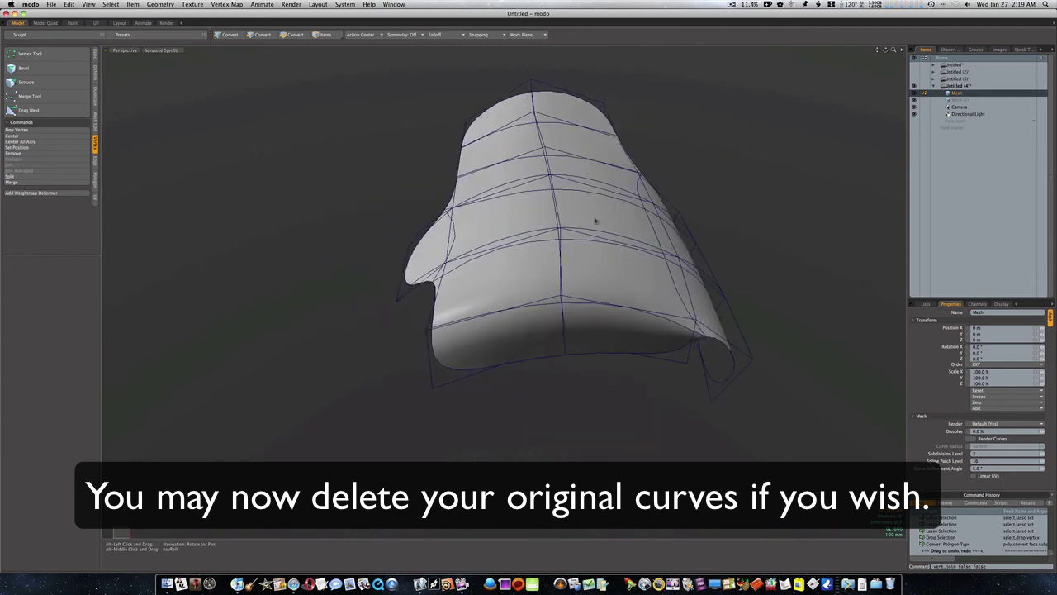
pyautogui.press('Tab')
pyautogui.press('Tab')
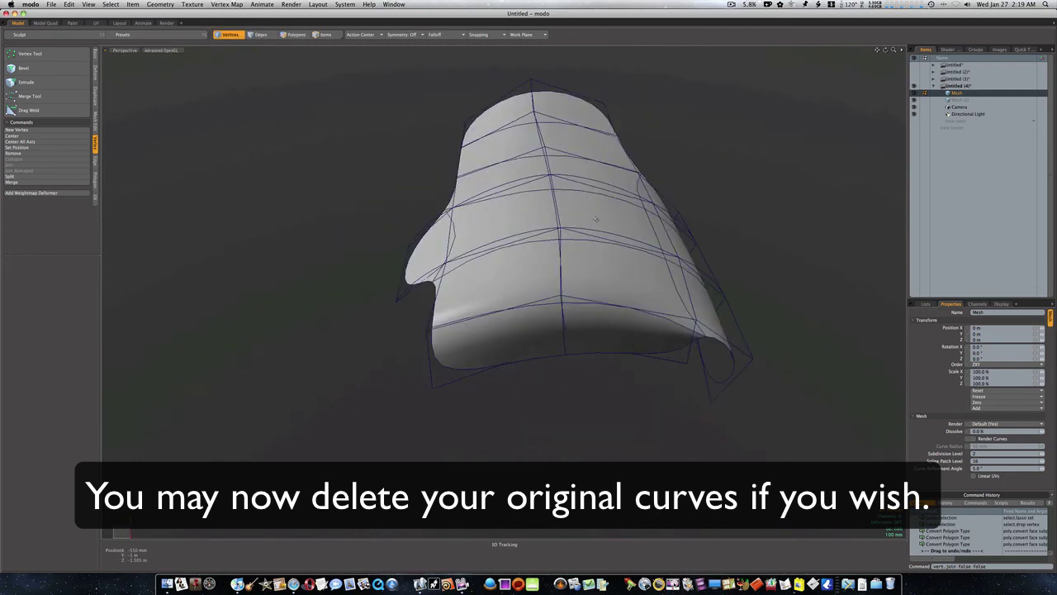
pyautogui.keyDown('alt'); pyautogui.moveTo(595, 219); pyautogui.dragTo(739, 187); pyautogui.keyUp('alt')
pyautogui.scroll(-5, 619, 229)
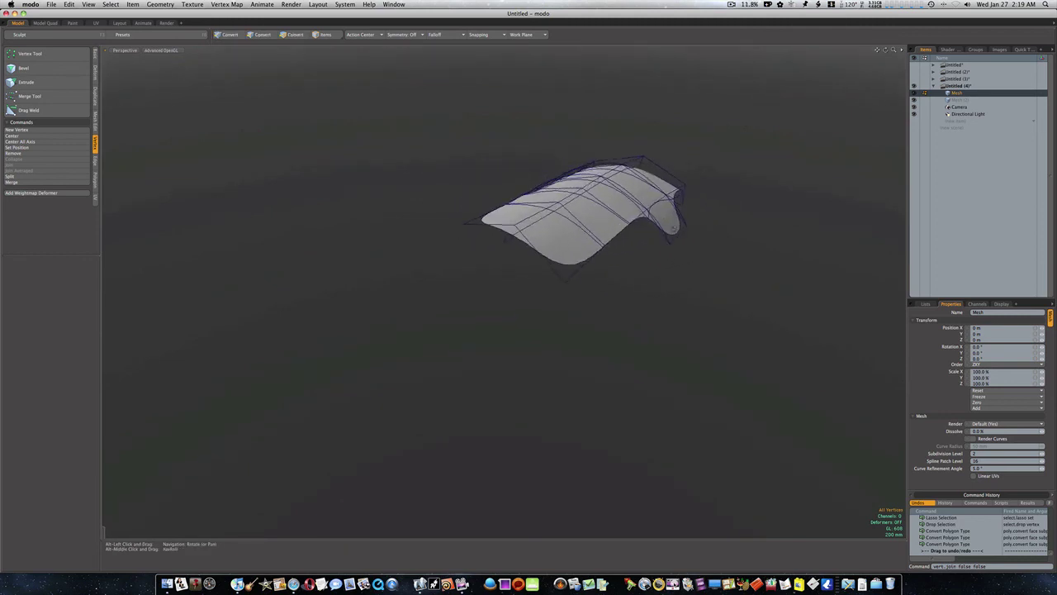
pyautogui.keyDown('alt'); pyautogui.moveTo(619, 229); pyautogui.dragTo(584, 242); pyautogui.keyUp('alt')
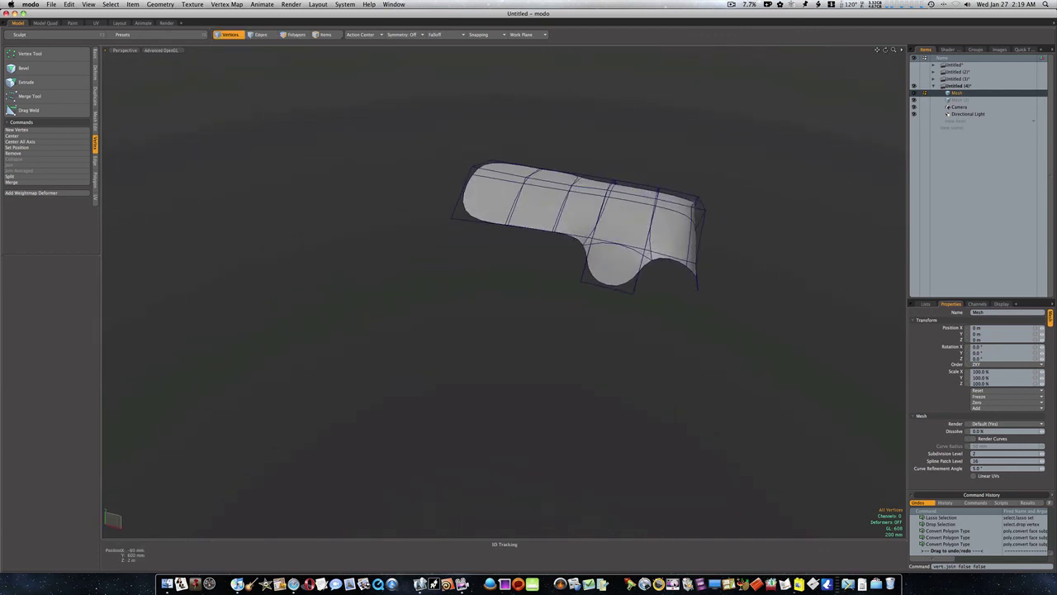